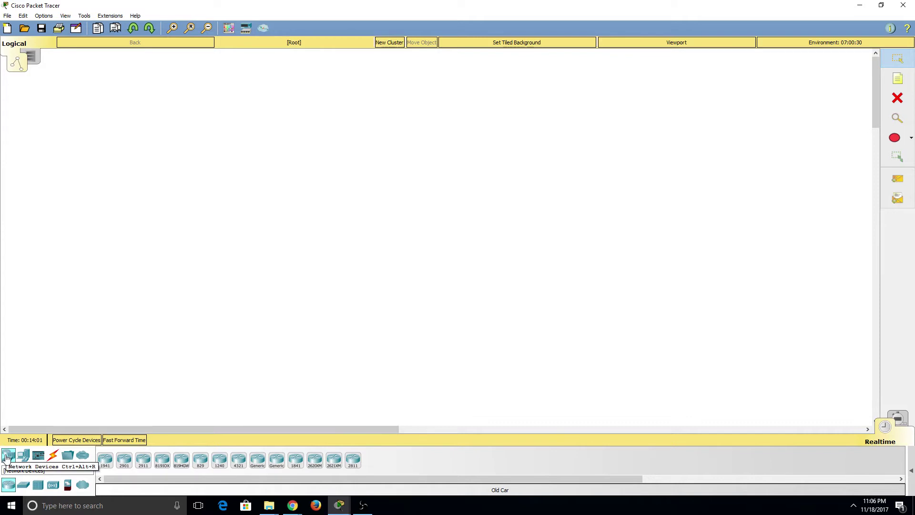
# Pick the generic Server from the End Devices category.
pyautogui.click(52, 486)
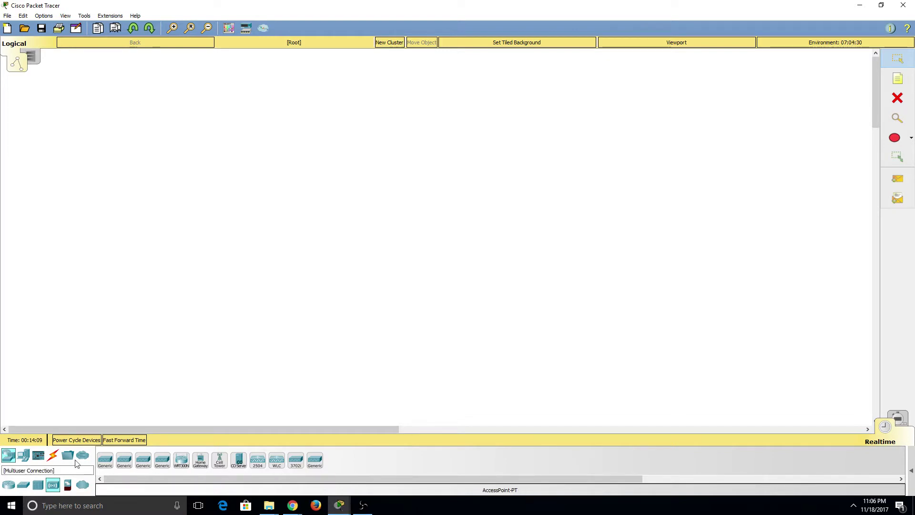
pyautogui.click(25, 457)
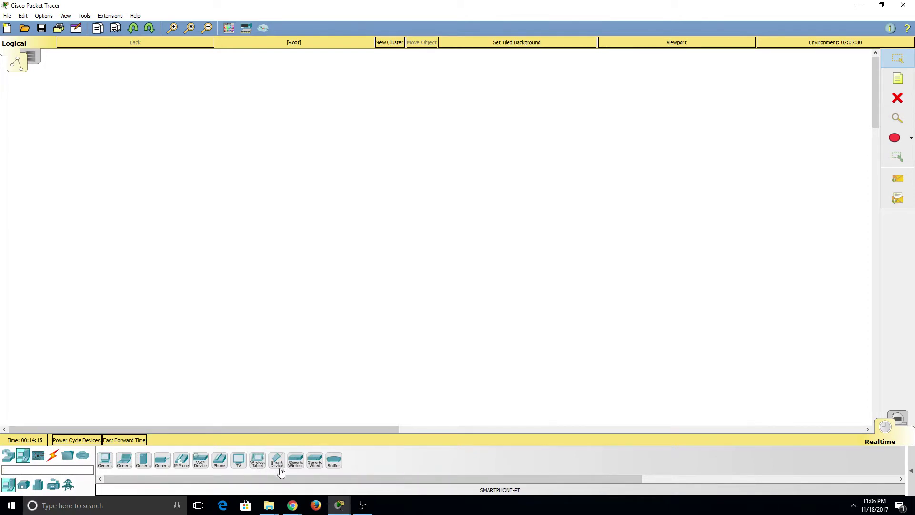
pyautogui.click(142, 460)
# Place Server4 at the workspace centre and view its IoT registration service.
pyautogui.click(411, 276)
pyautogui.click(439, 250)
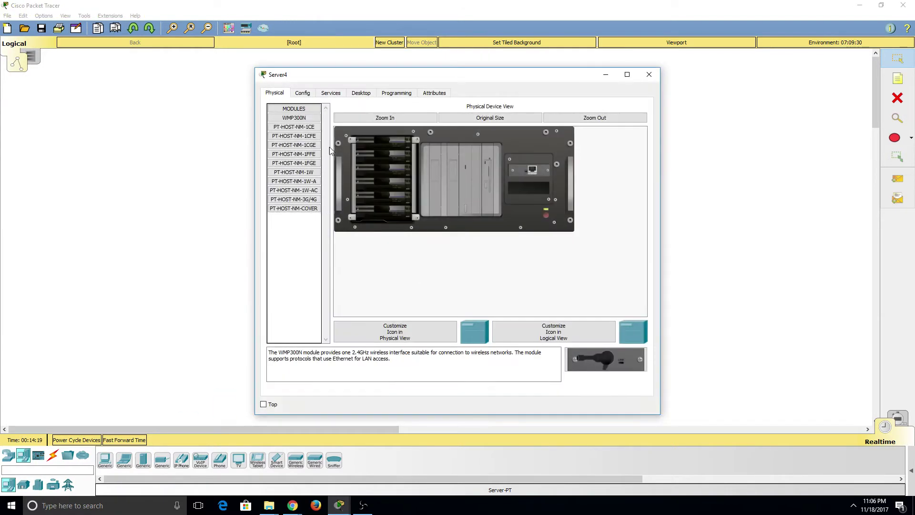
pyautogui.click(331, 93)
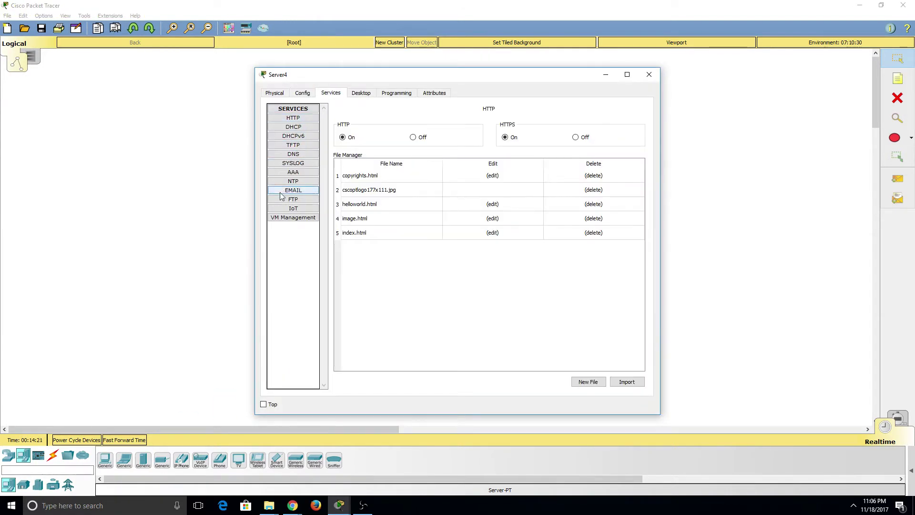
pyautogui.click(286, 210)
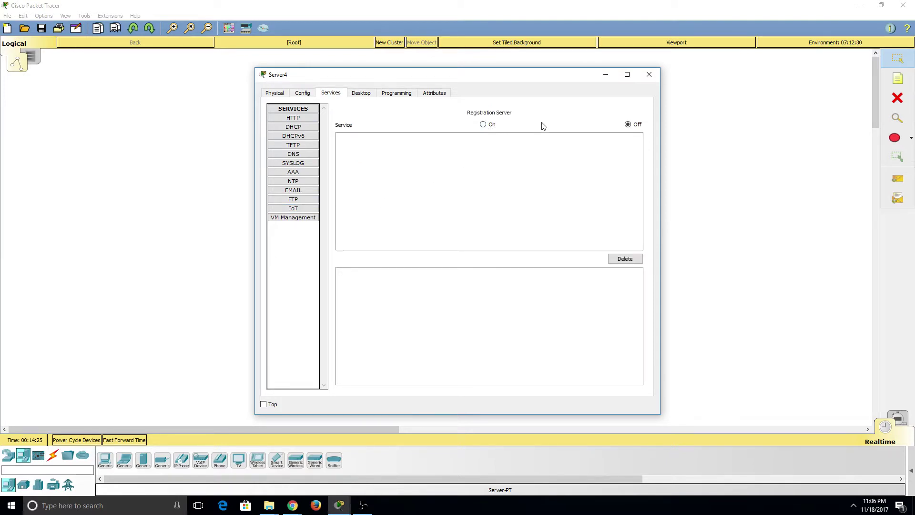
# Close Server4's window and delete the server from the workspace.
pyautogui.click(649, 75)
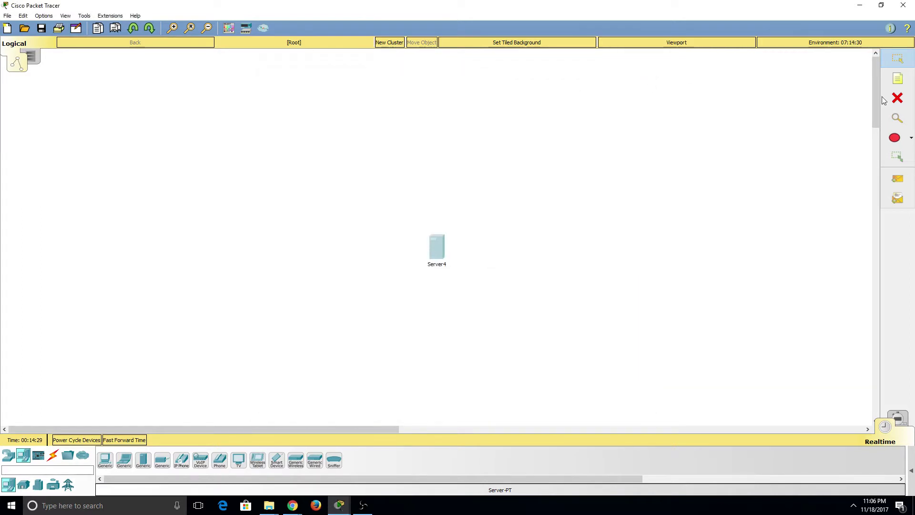
pyautogui.click(896, 97)
pyautogui.click(422, 267)
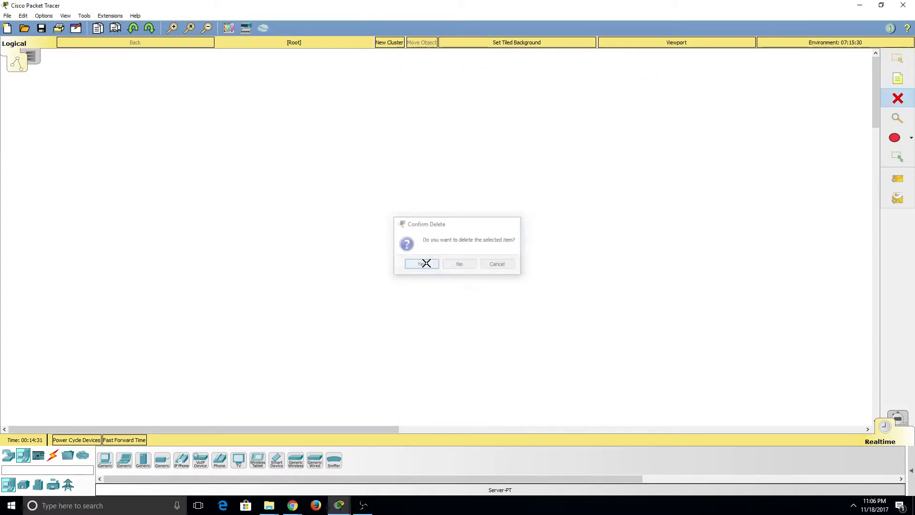
pyautogui.click(897, 58)
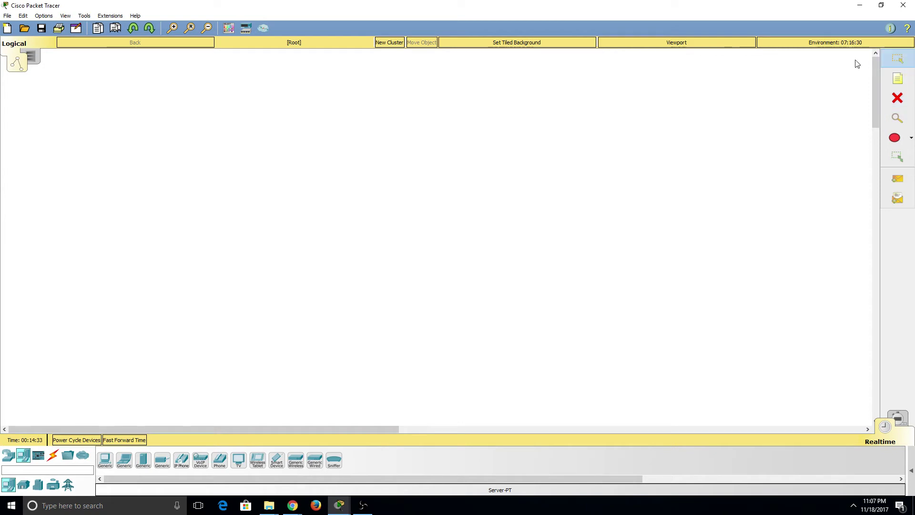
# Browse the Home, Industrial and Power Grid groups, then drag an Old Car to the workspace centre.
pyautogui.click(24, 489)
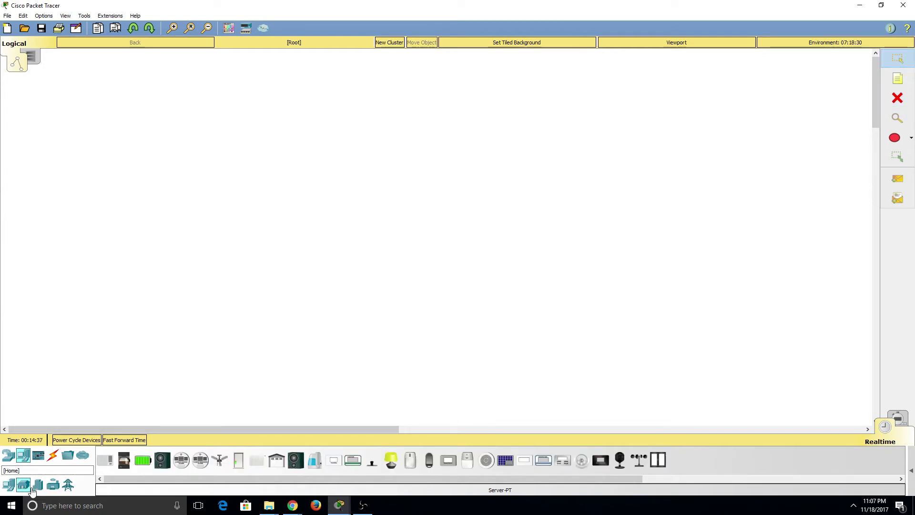
pyautogui.click(38, 486)
pyautogui.click(53, 487)
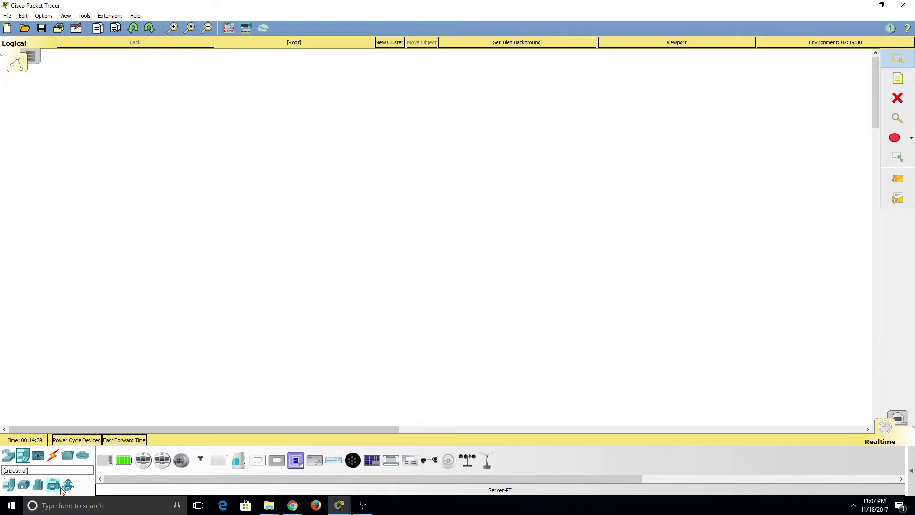
pyautogui.click(68, 485)
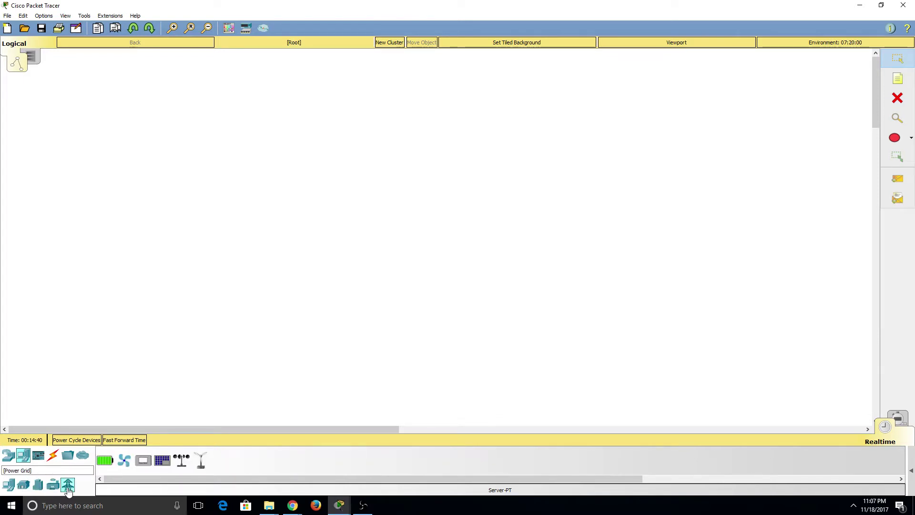
pyautogui.click(38, 486)
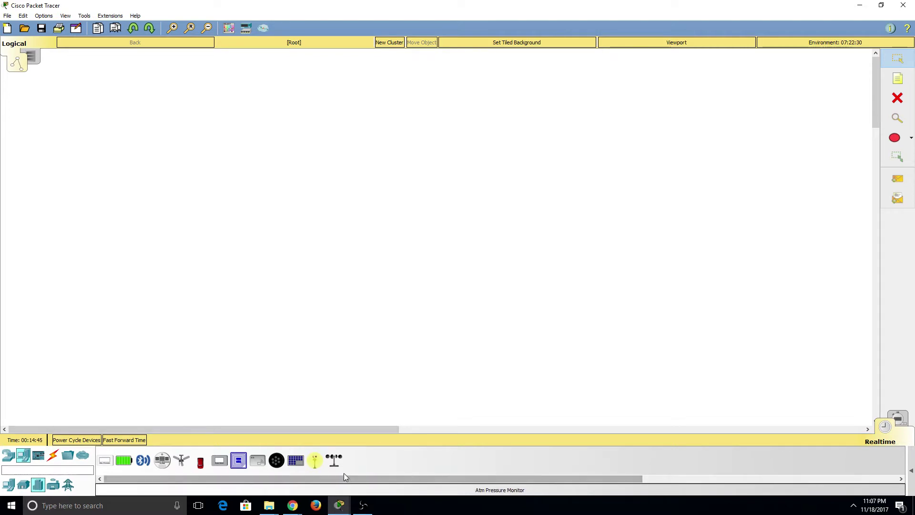
pyautogui.moveTo(200, 462); pyautogui.dragTo(430, 235)
# Review the Old Car's Config and Specifications tabs, then close its window.
pyautogui.click(428, 244)
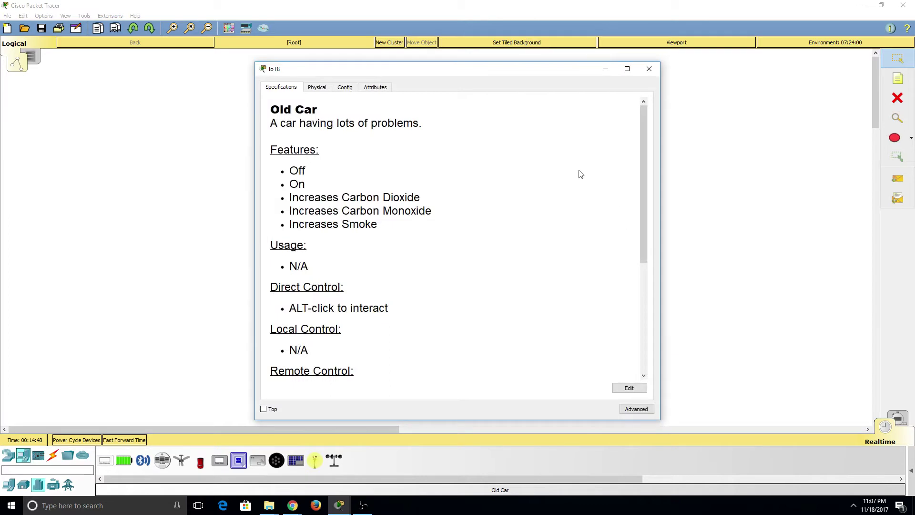
pyautogui.click(344, 88)
pyautogui.moveTo(371, 72); pyautogui.dragTo(580, 73)
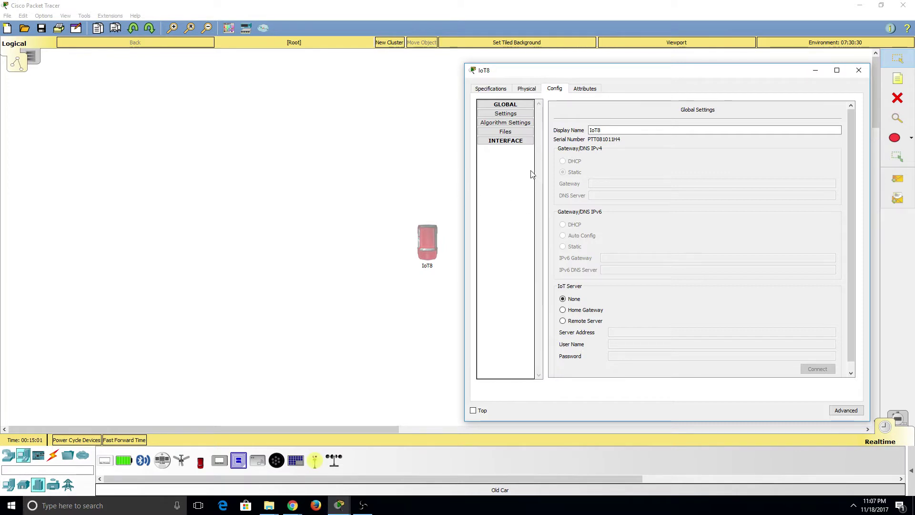
pyautogui.click(504, 92)
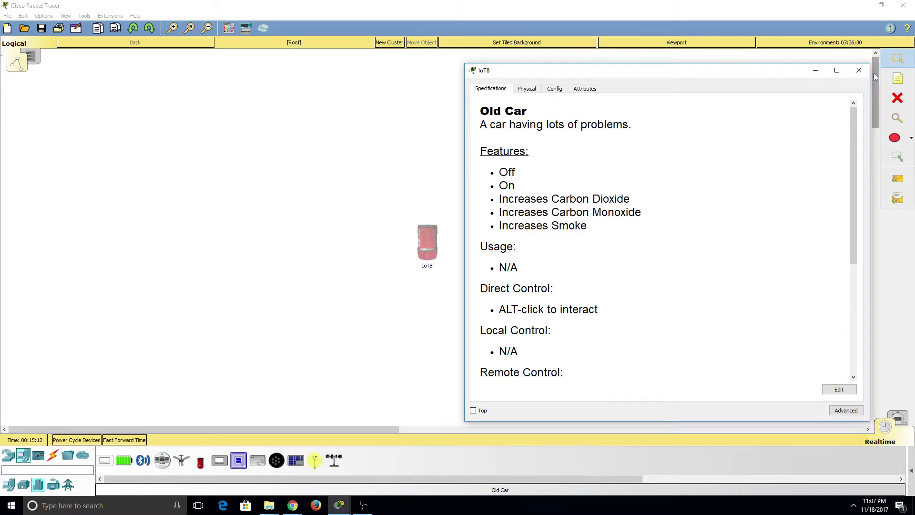
pyautogui.click(858, 70)
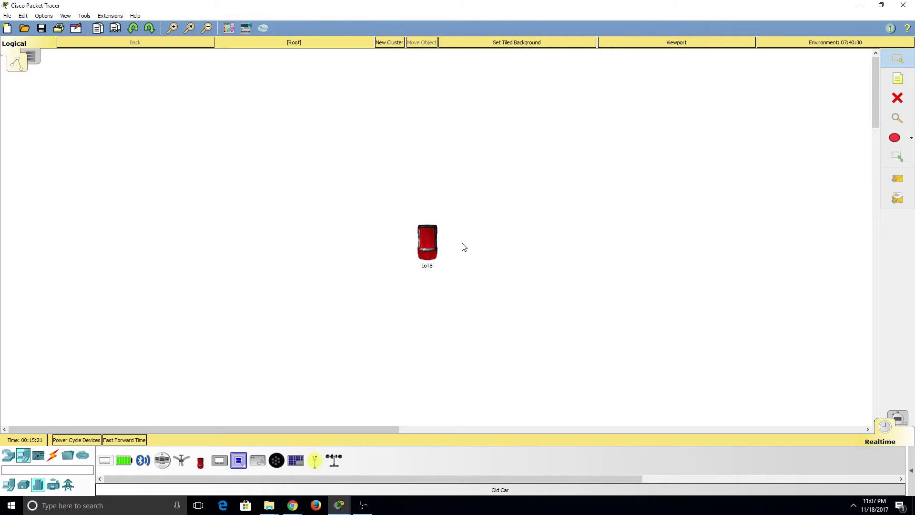
# Switch the Old Car on so it smokes, and try placing a carbon monoxide detector.
pyautogui.keyDown('alt'); pyautogui.click(433, 254); pyautogui.keyUp('alt')
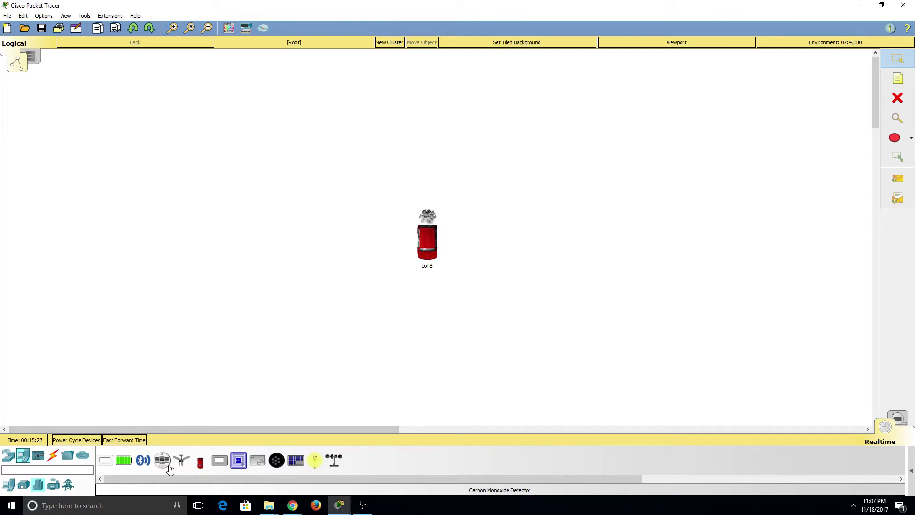
pyautogui.moveTo(167, 467)
pyautogui.mouseDown()
pyautogui.moveTo(257, 363)
pyautogui.moveTo(164, 453)
pyautogui.mouseUp()
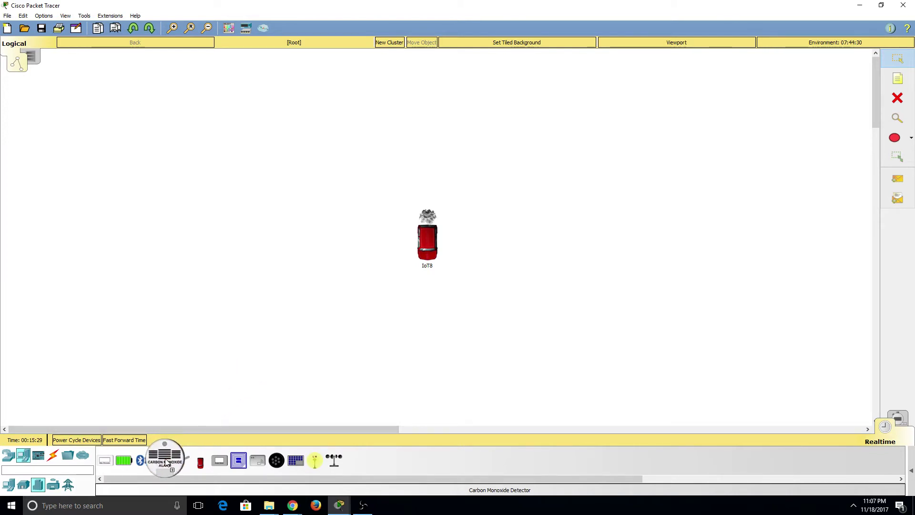
pyautogui.click(23, 484)
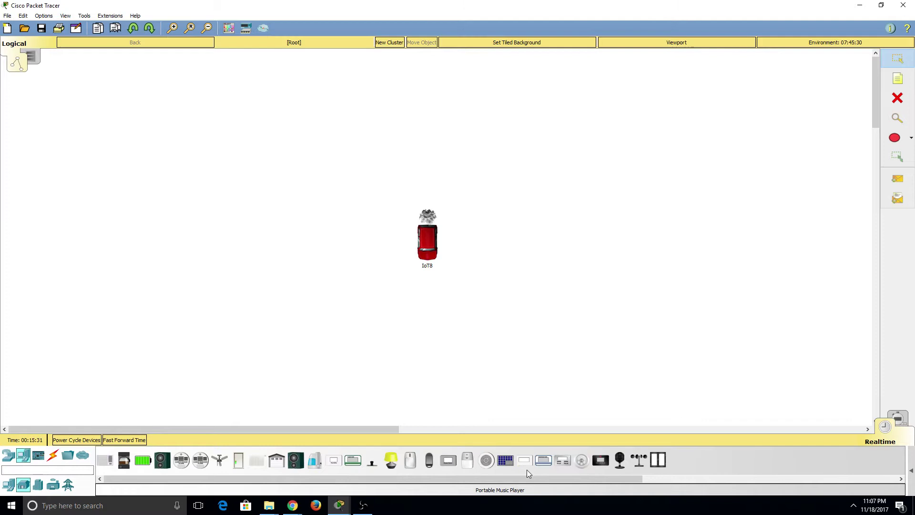
pyautogui.moveTo(486, 464)
pyautogui.mouseDown()
pyautogui.moveTo(477, 427)
pyautogui.moveTo(492, 468)
pyautogui.mouseUp()
# Delete the Old Car (IoT8) from the workspace.
pyautogui.click(897, 99)
pyautogui.click(434, 241)
pyautogui.click(897, 58)
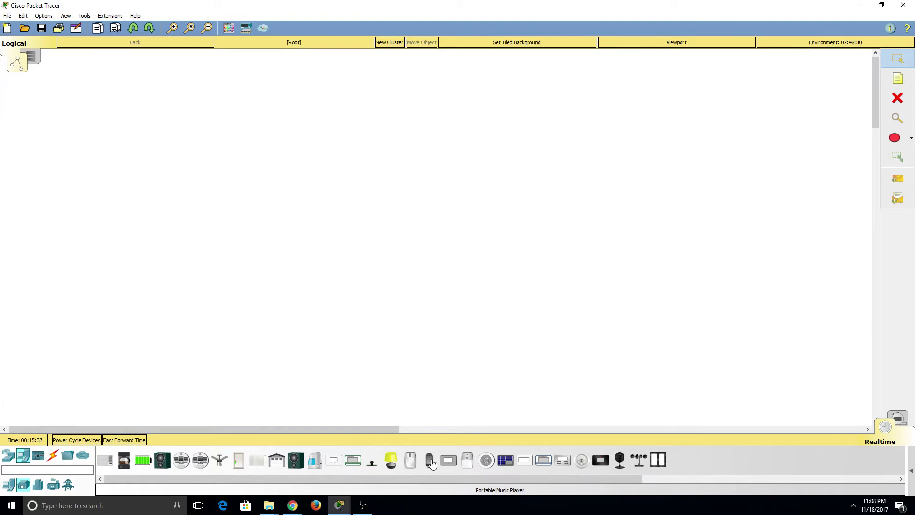
# Place a Portable Music Player and open its window showing the Bluetooth feature text.
pyautogui.click(436, 248)
pyautogui.click(436, 246)
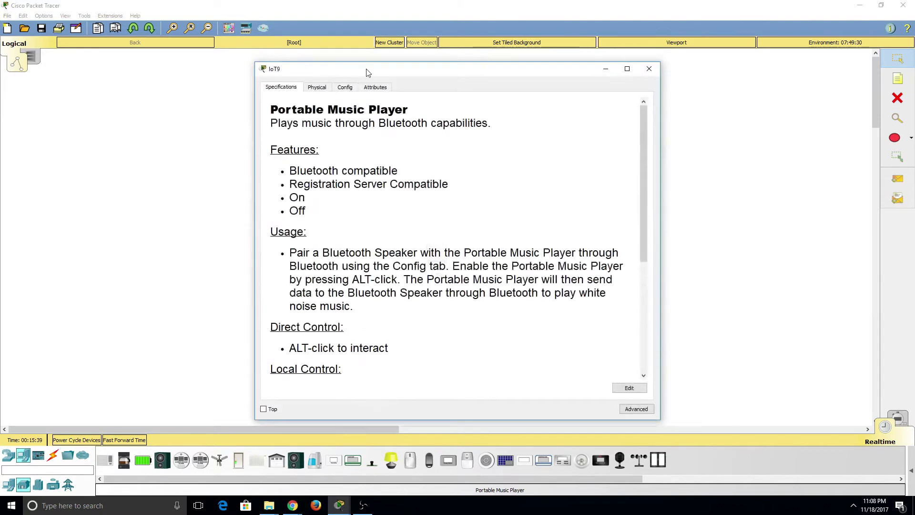
pyautogui.moveTo(365, 70); pyautogui.dragTo(581, 70)
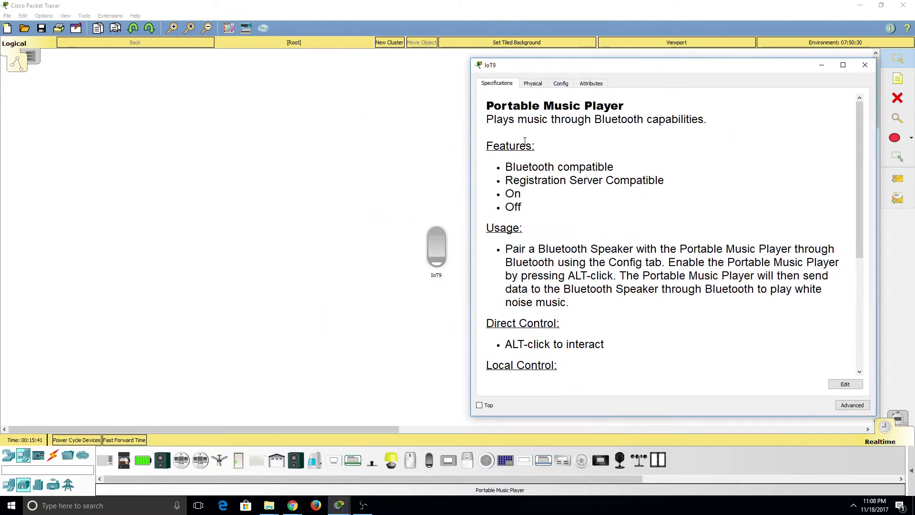
pyautogui.moveTo(503, 169); pyautogui.dragTo(615, 166)
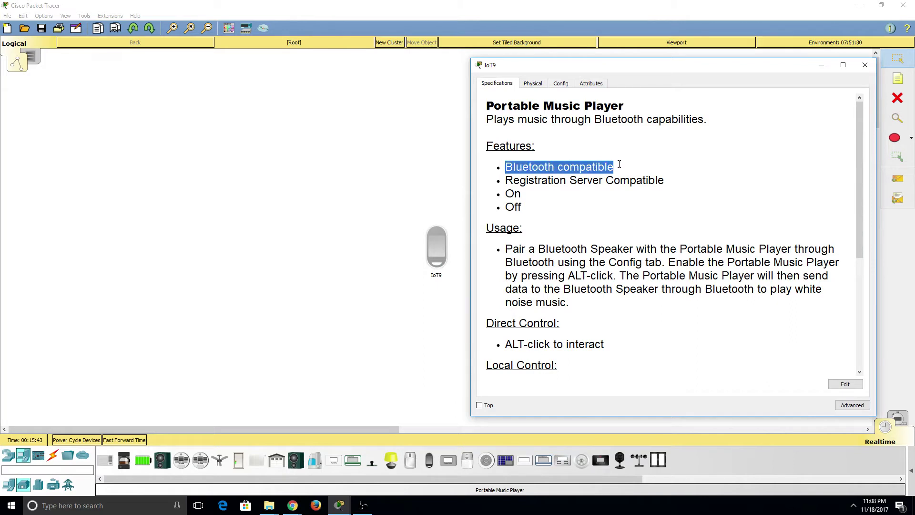
pyautogui.click(585, 184)
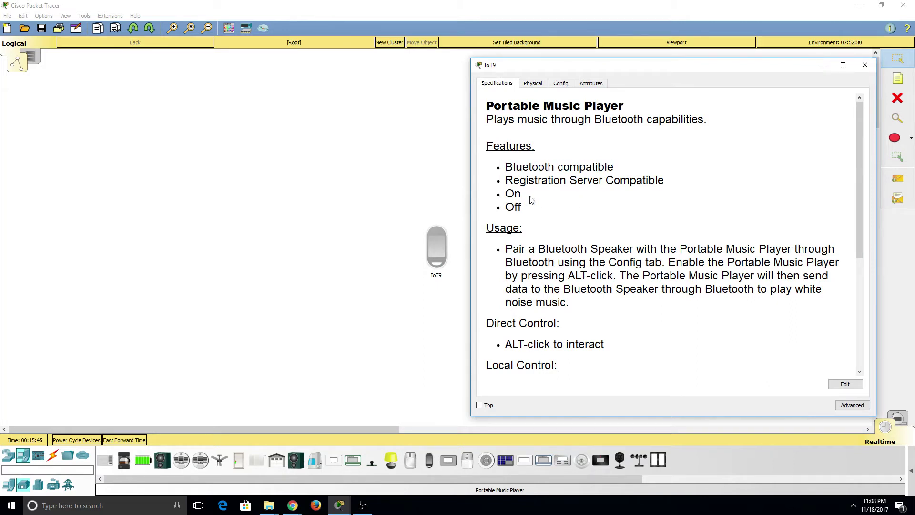
# Scroll through IoT9's full specifications, toggle the player, and bring its window back.
pyautogui.moveTo(675, 66); pyautogui.dragTo(666, 41)
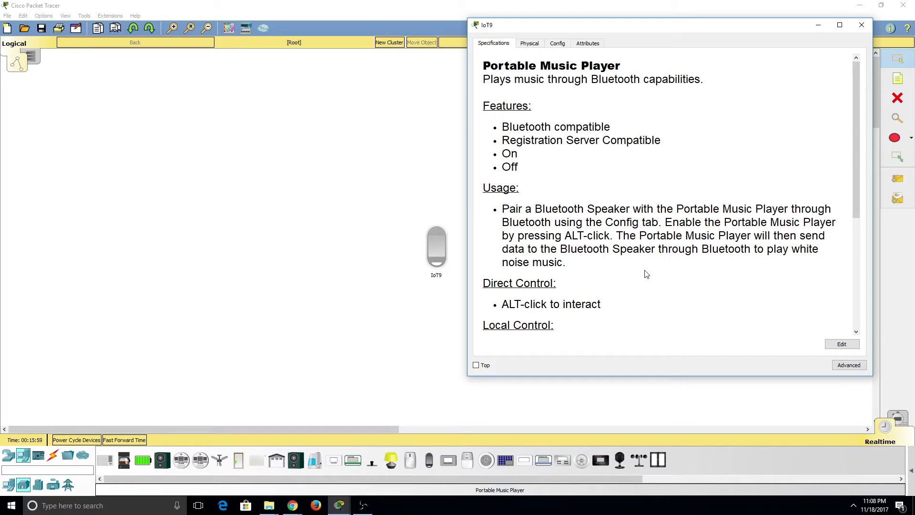
pyautogui.scroll(-6, 646, 274)
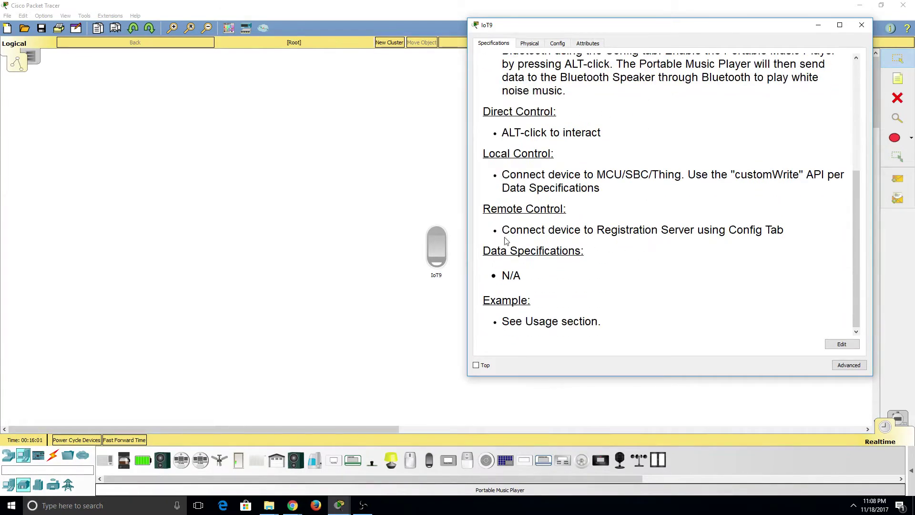
pyautogui.keyDown('alt'); pyautogui.click(438, 250); pyautogui.keyUp('alt')
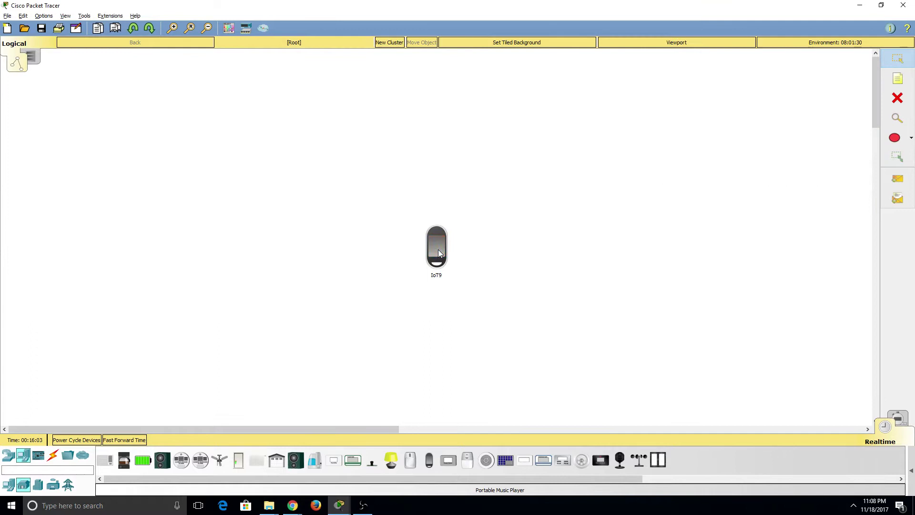
pyautogui.click(339, 505)
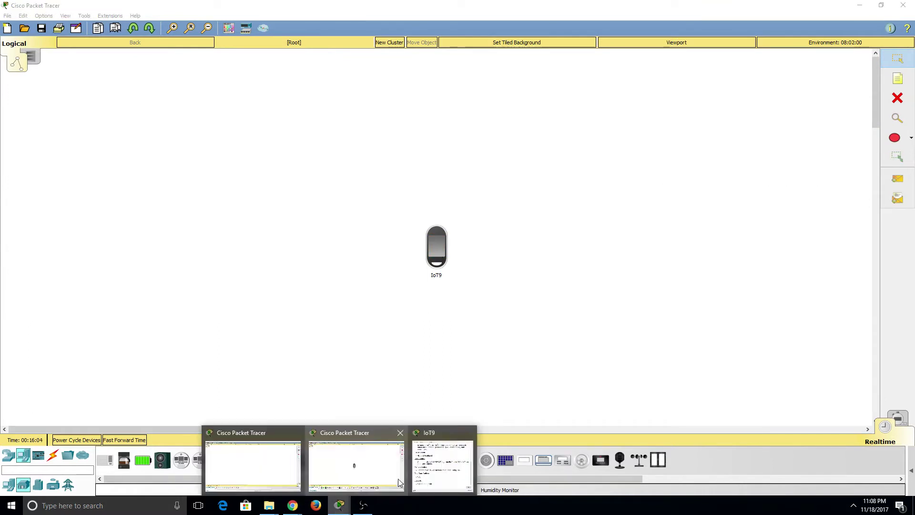
pyautogui.click(448, 464)
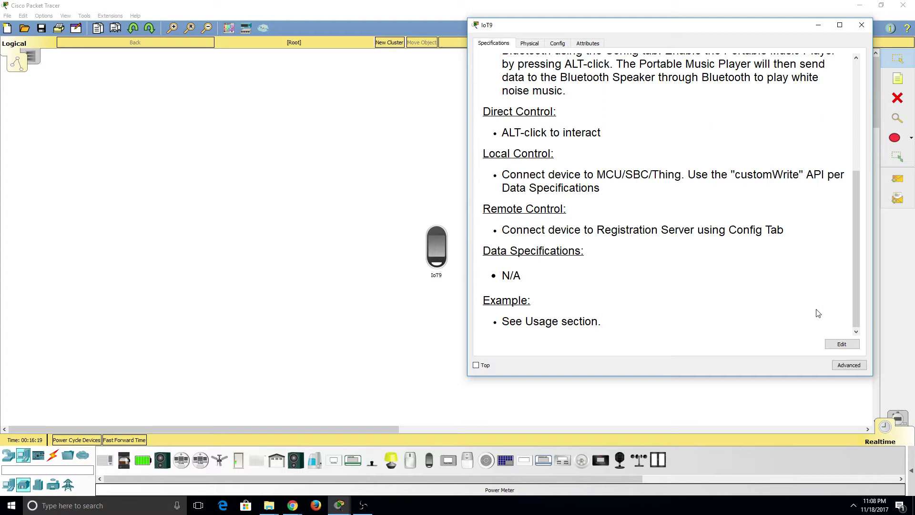
# Check IoT9's modules, try Home Gateway and Remote Server, leave None, and view Attributes.
pyautogui.click(530, 44)
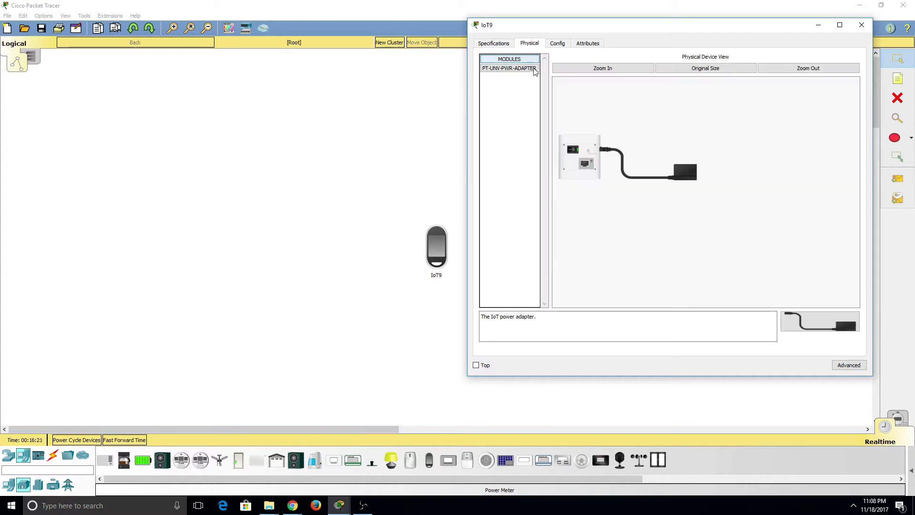
pyautogui.moveTo(509, 68); pyautogui.dragTo(503, 117)
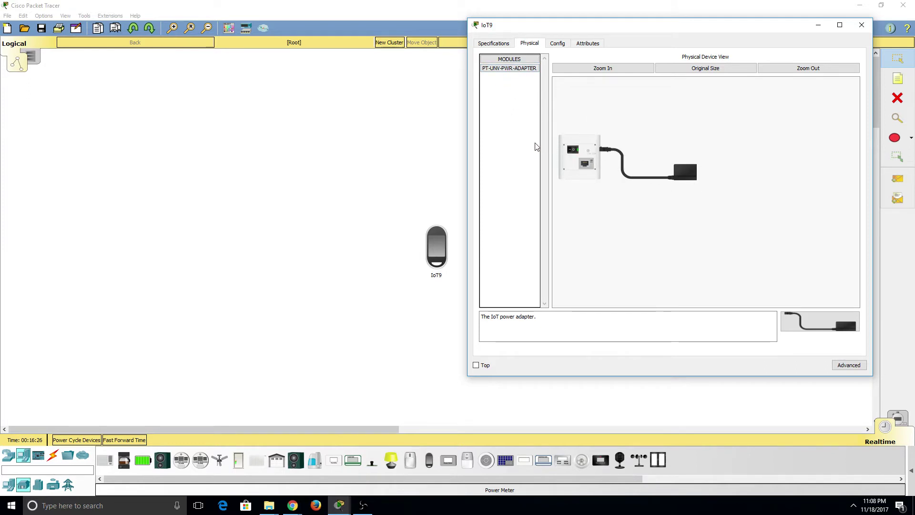
pyautogui.click(560, 45)
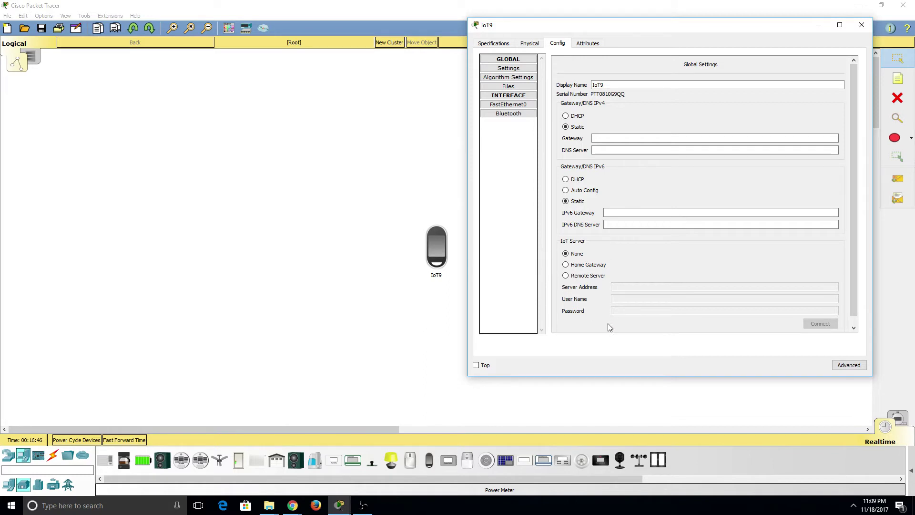
pyautogui.click(579, 265)
pyautogui.click(584, 278)
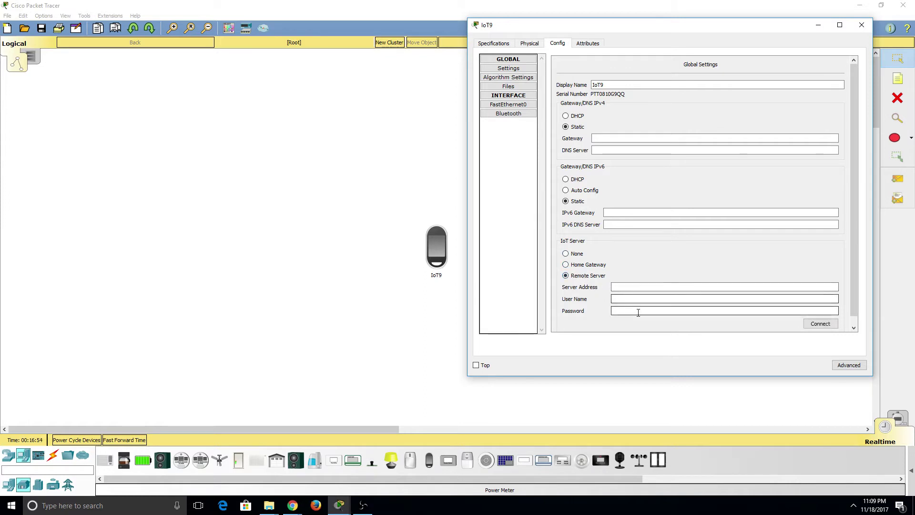
pyautogui.click(576, 254)
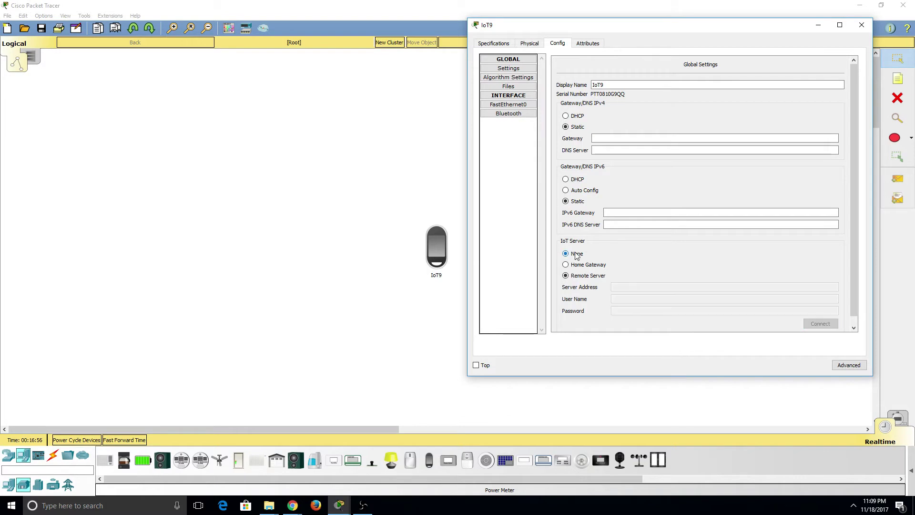
pyautogui.click(581, 47)
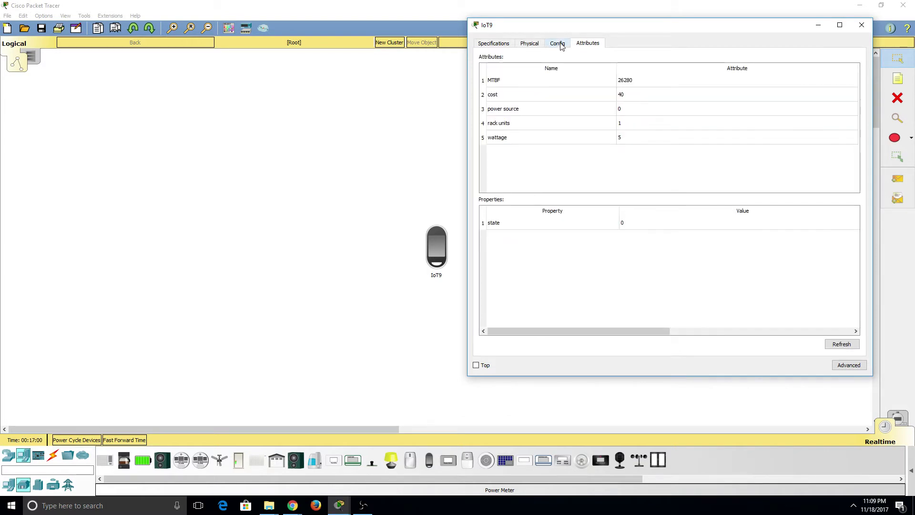
pyautogui.click(558, 44)
pyautogui.click(509, 115)
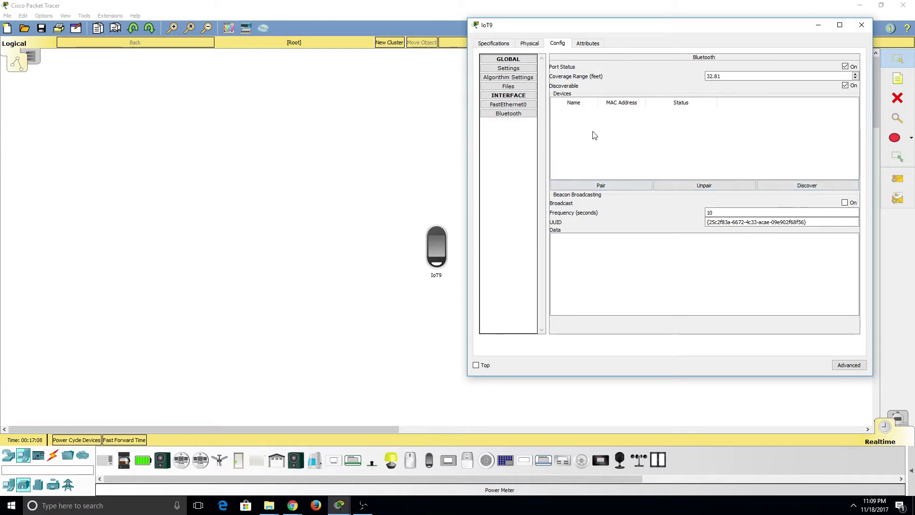
pyautogui.click(590, 43)
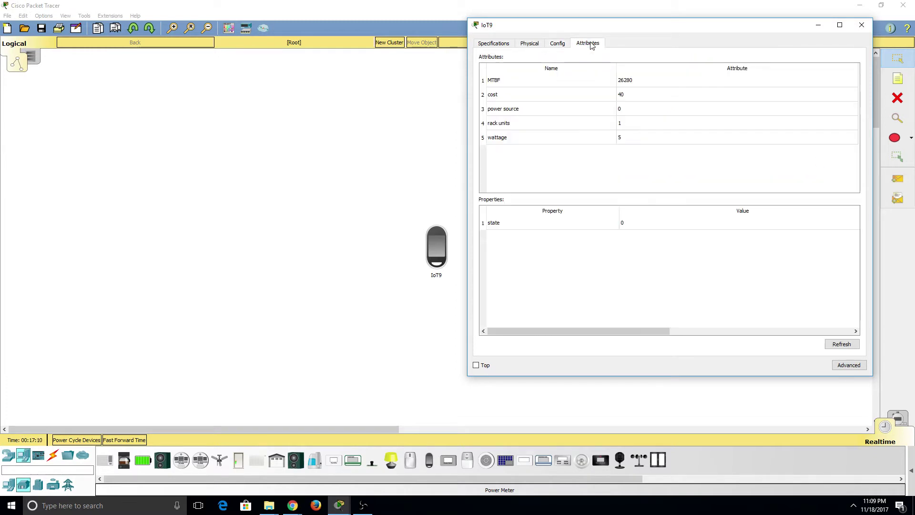
# Reveal IoT9's advanced sections, browsing I/O Config, Thing Editor and Programming.
pyautogui.click(862, 367)
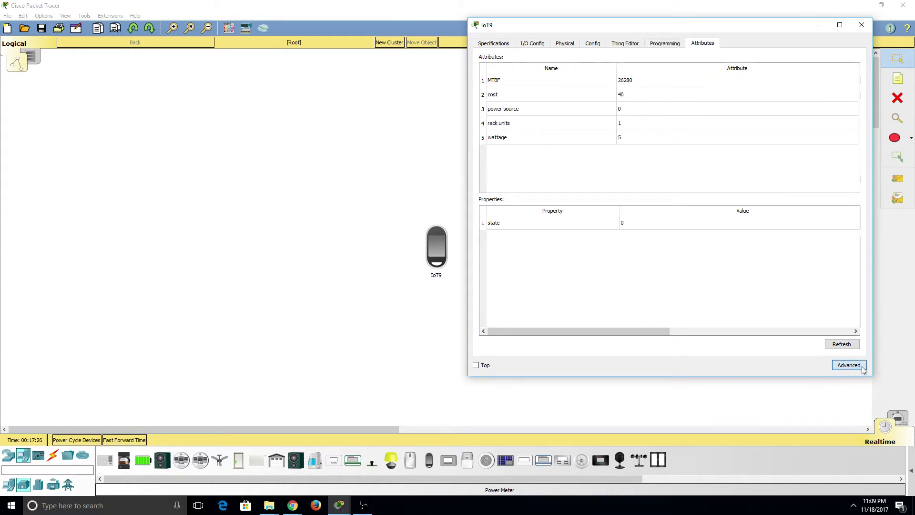
pyautogui.click(535, 47)
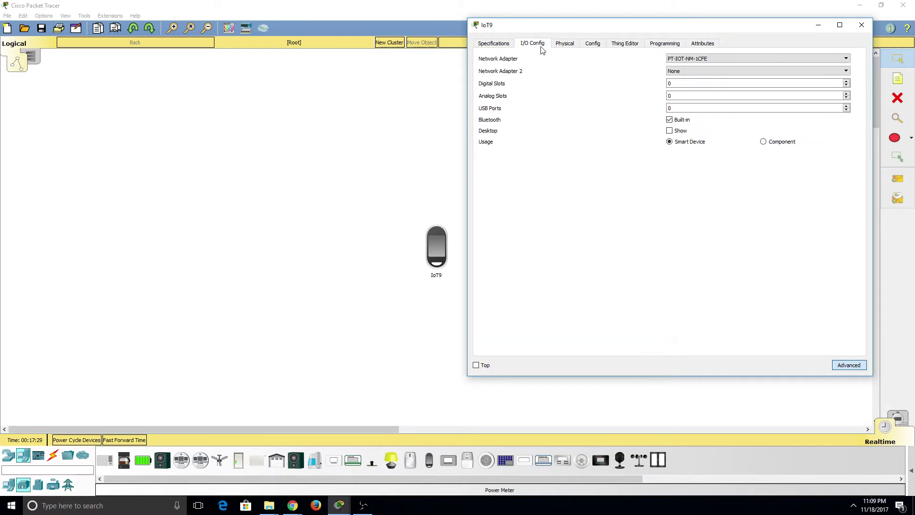
pyautogui.click(625, 45)
pyautogui.click(665, 46)
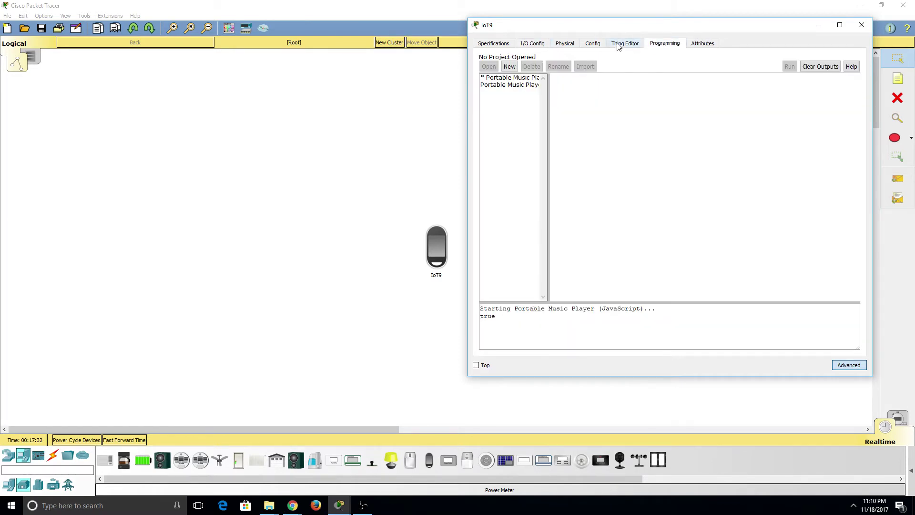
pyautogui.click(533, 46)
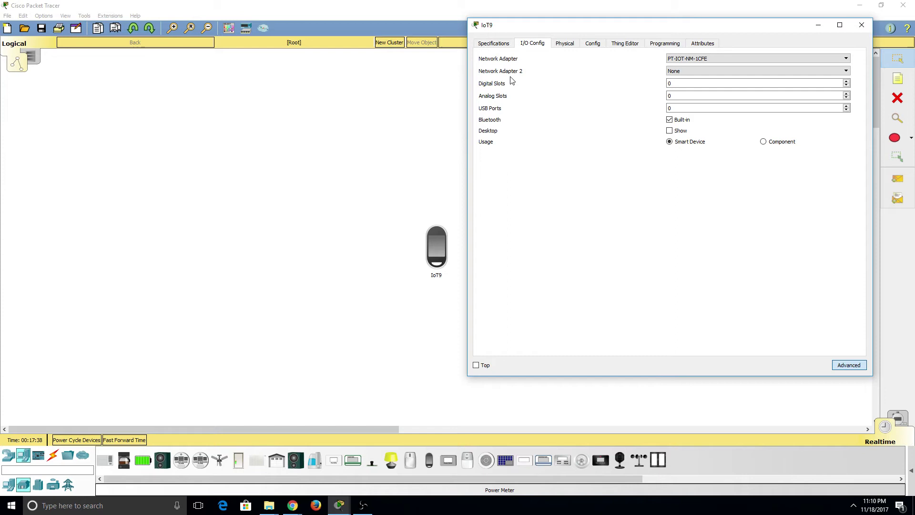
# Set Network Adapter 2 to PT-IOT-NM-1W, USB Ports to 1, and enable the desktop.
pyautogui.click(767, 56)
pyautogui.click(767, 56)
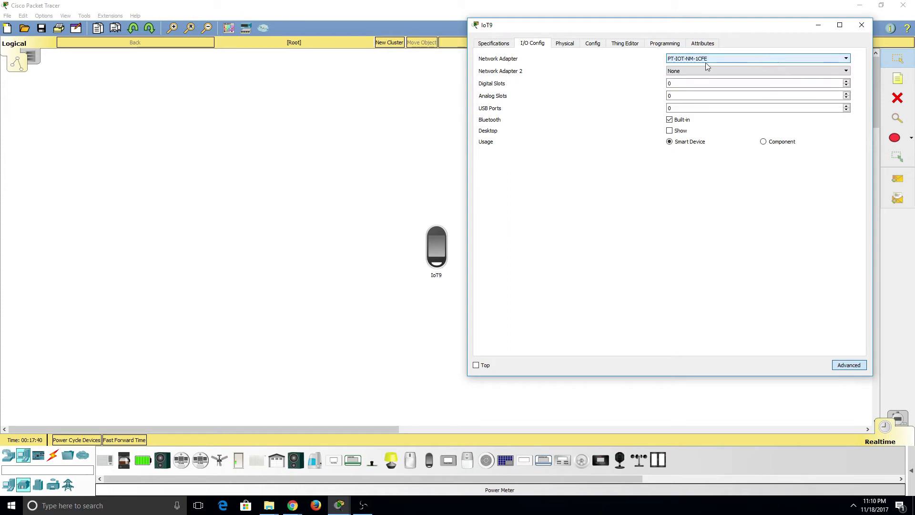
pyautogui.click(742, 71)
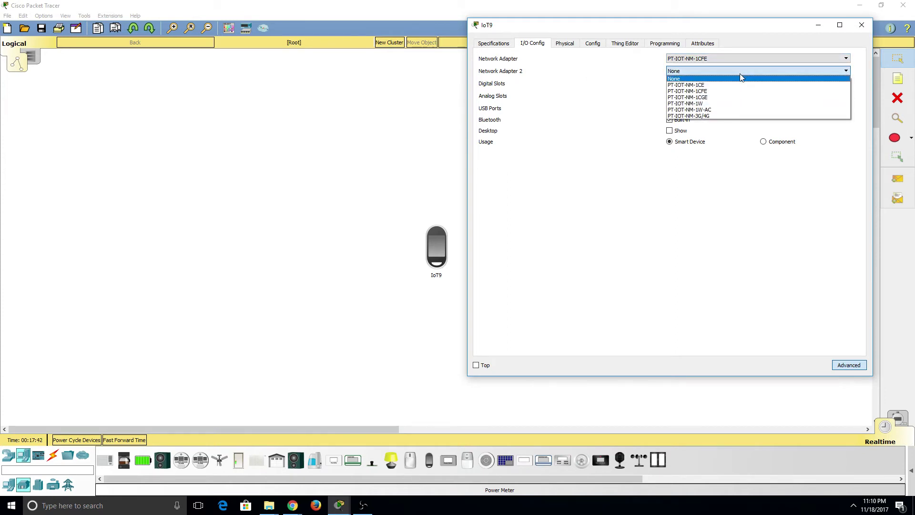
pyautogui.click(728, 103)
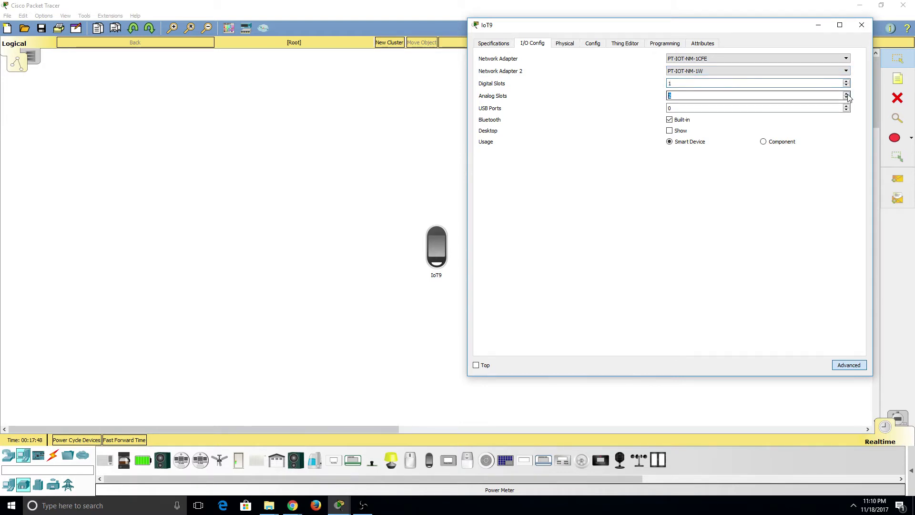
pyautogui.click(846, 106)
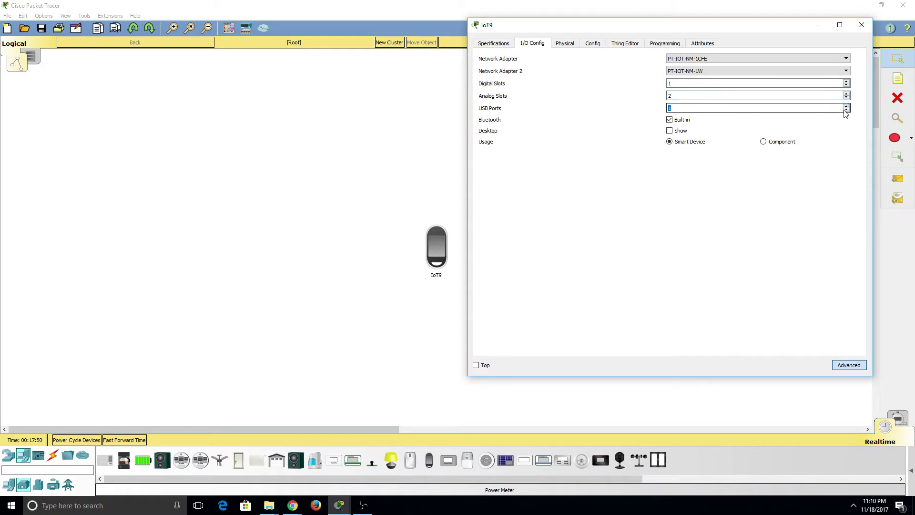
pyautogui.click(670, 120)
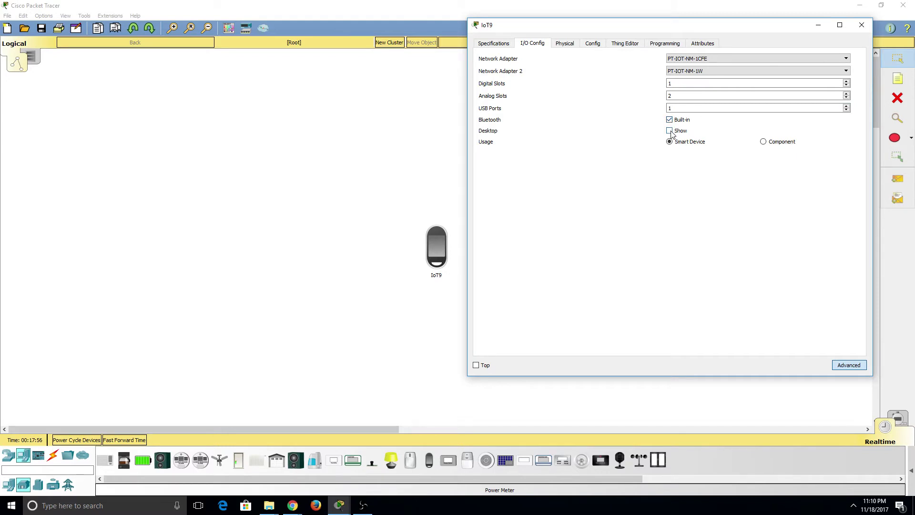
pyautogui.click(669, 132)
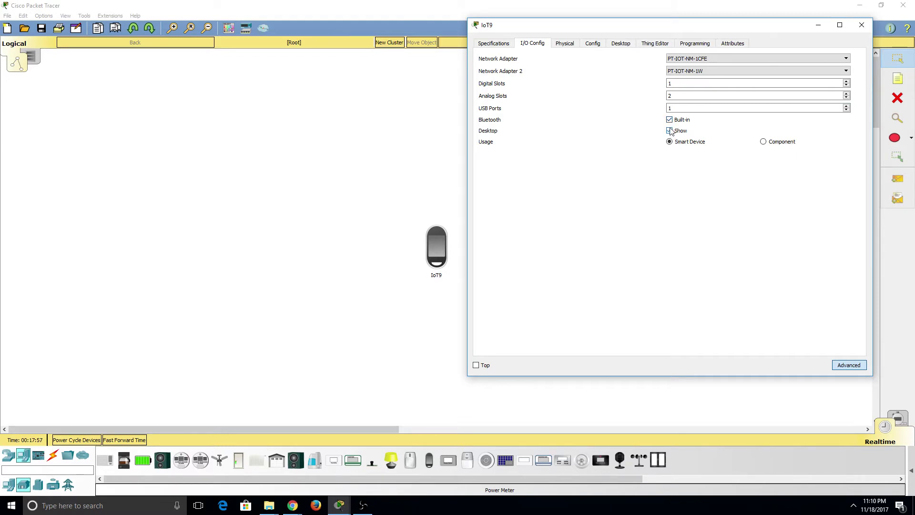
pyautogui.click(620, 44)
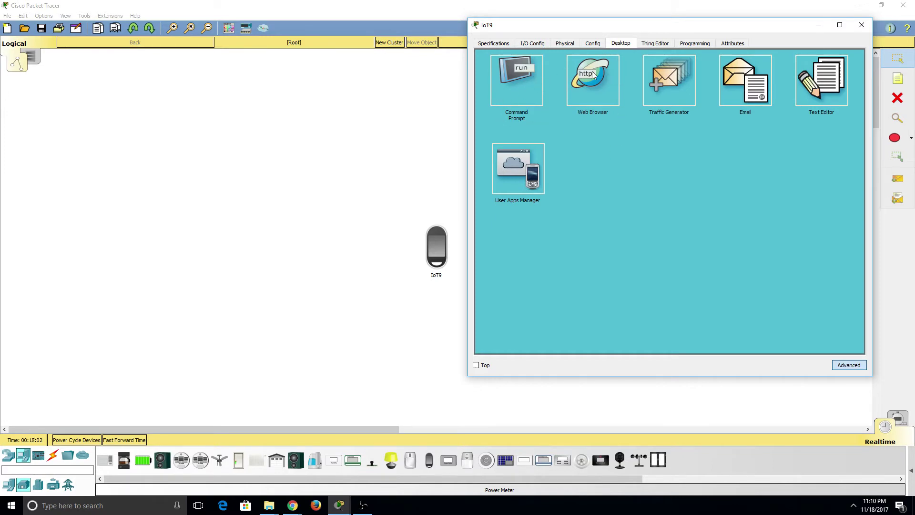
pyautogui.click(535, 44)
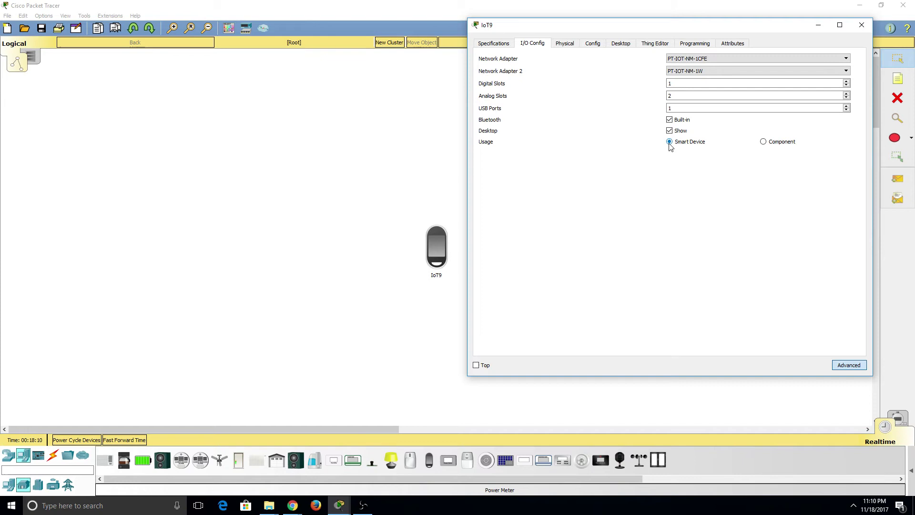
pyautogui.click(763, 143)
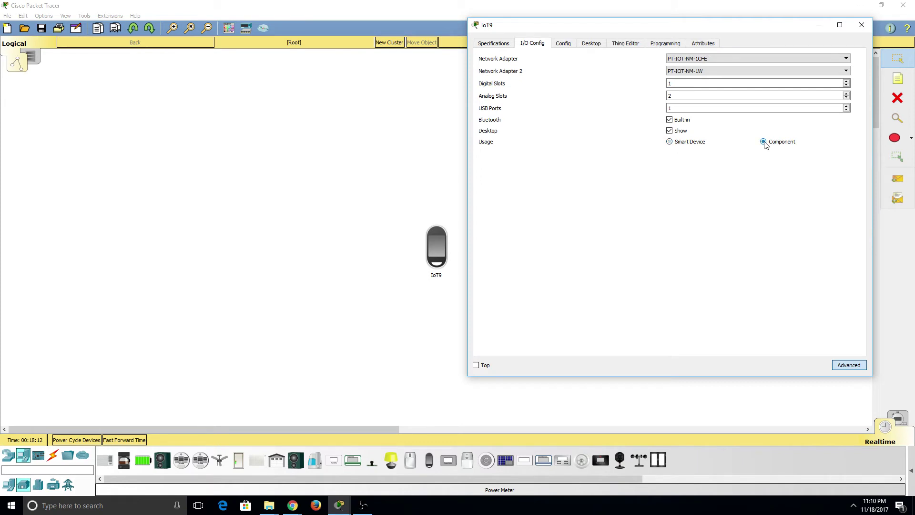
pyautogui.click(670, 143)
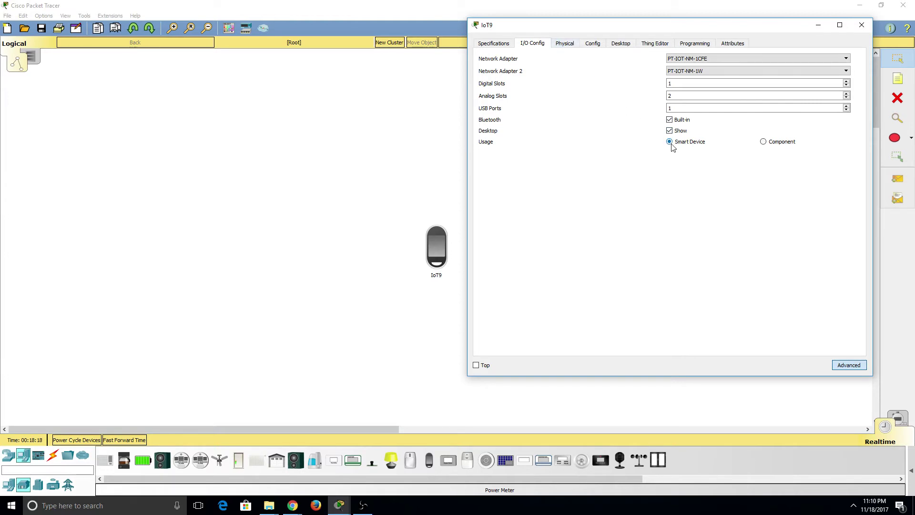
# In the Thing Editor, keep the Portable Music Player mapped to digital Slot 1.
pyautogui.click(651, 47)
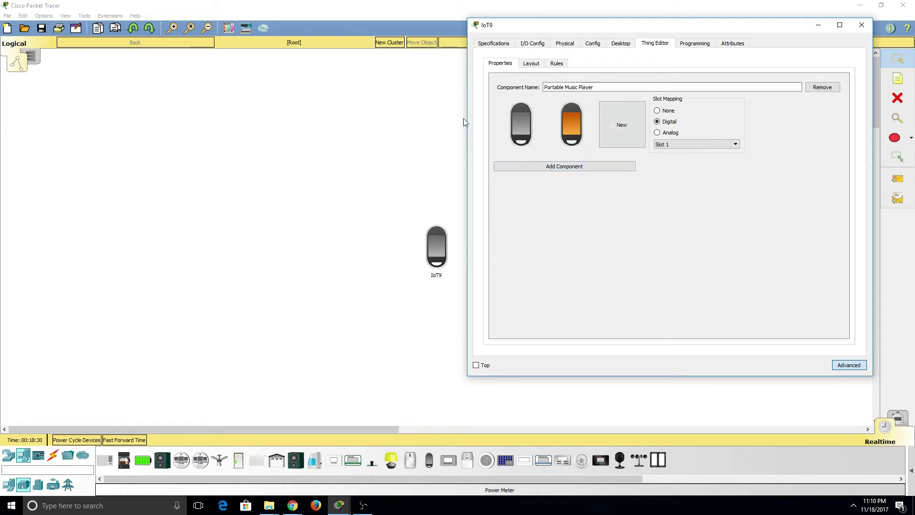
pyautogui.moveTo(529, 135)
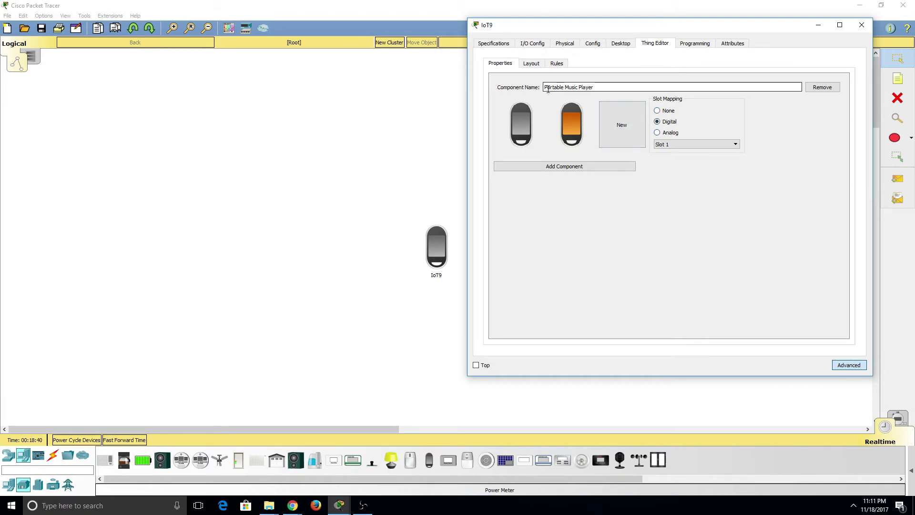
pyautogui.click(735, 144)
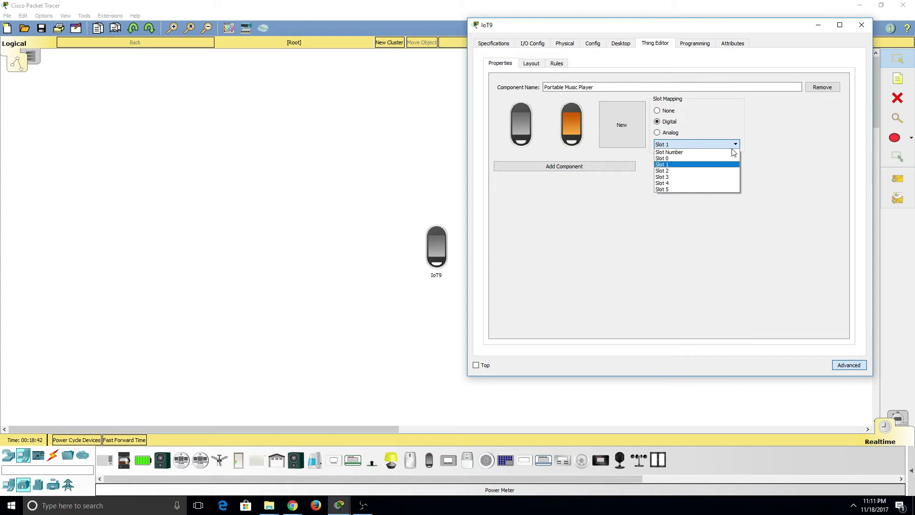
pyautogui.click(801, 164)
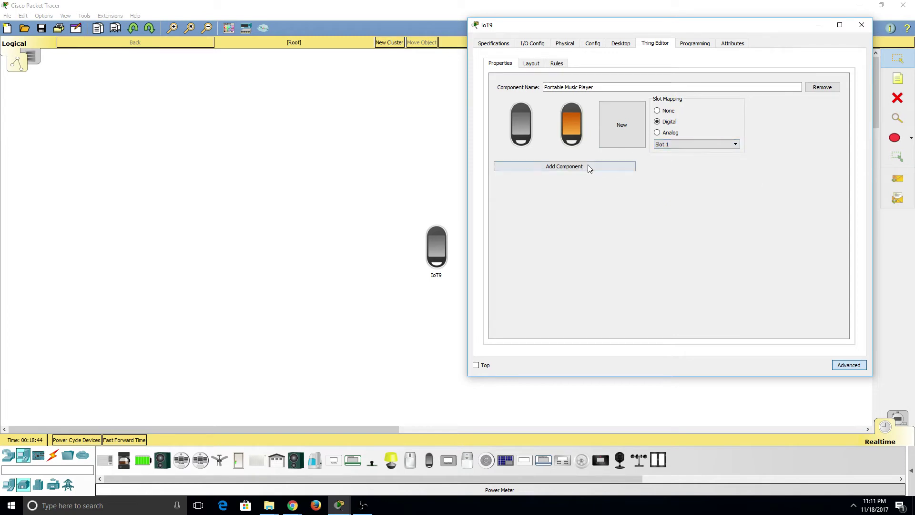
# Add a new component named 'sdeaker' and give it the Speaker image.
pyautogui.click(572, 171)
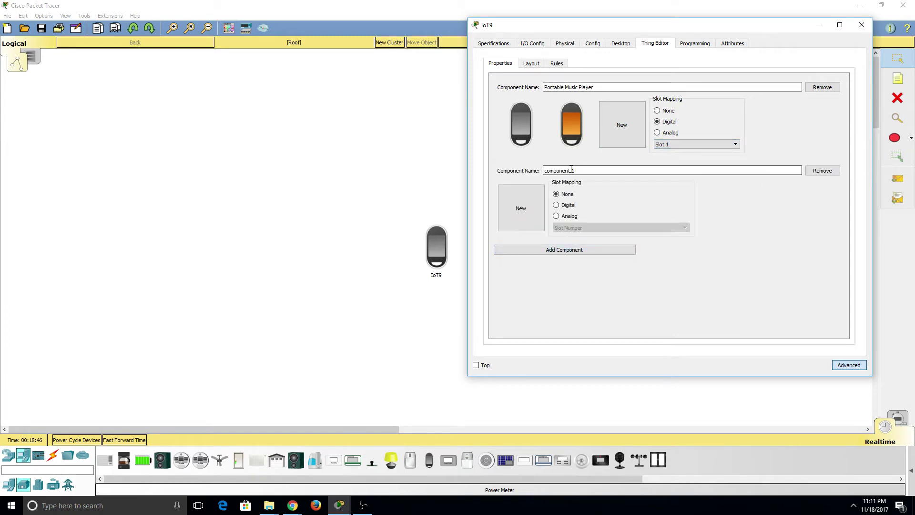
pyautogui.tripleClick(584, 170)
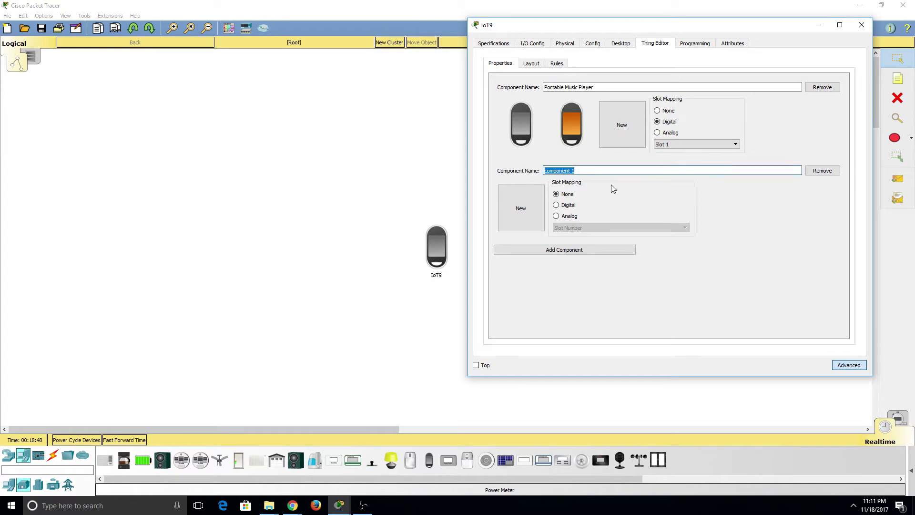
pyautogui.write('sd')
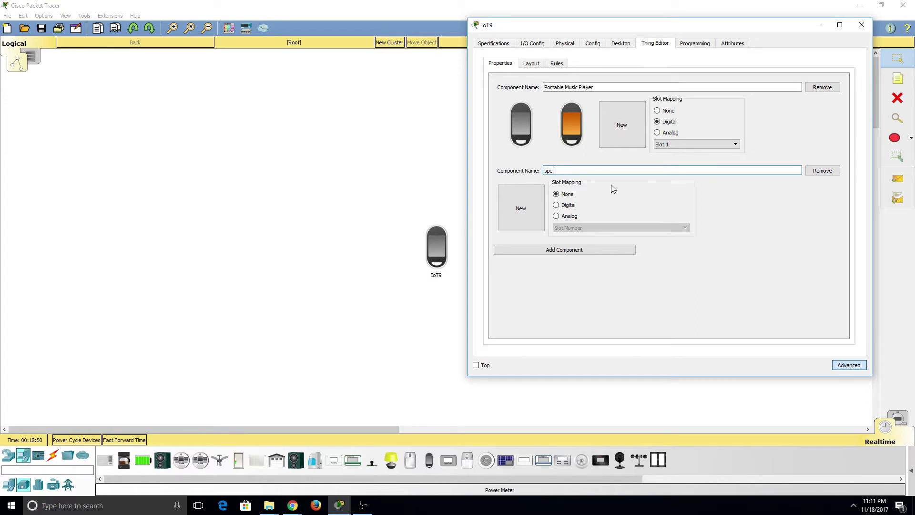
pyautogui.write('eaker')
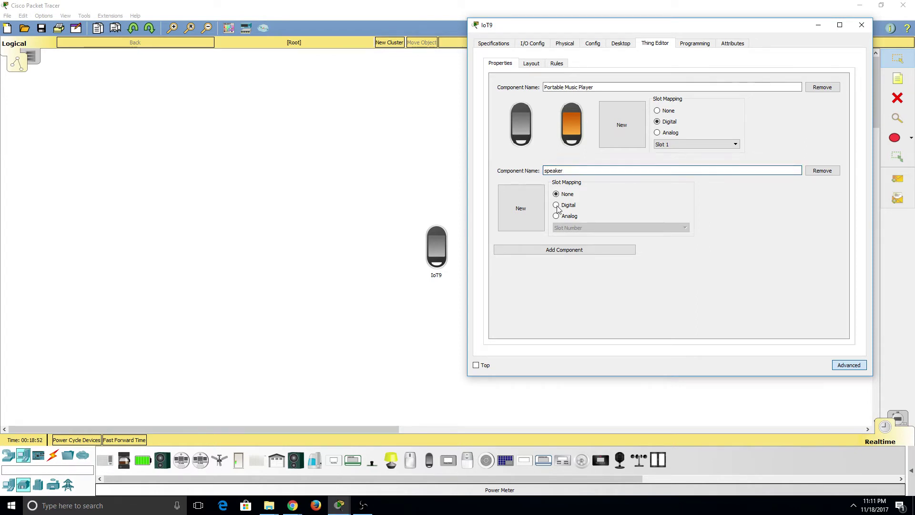
pyautogui.click(522, 212)
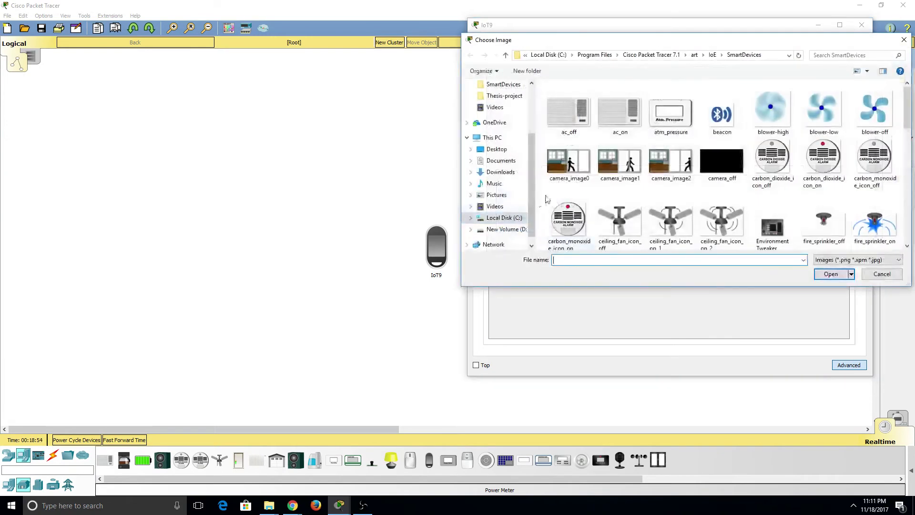
pyautogui.scroll(-5, 596, 165)
pyautogui.scroll(-5, 597, 165)
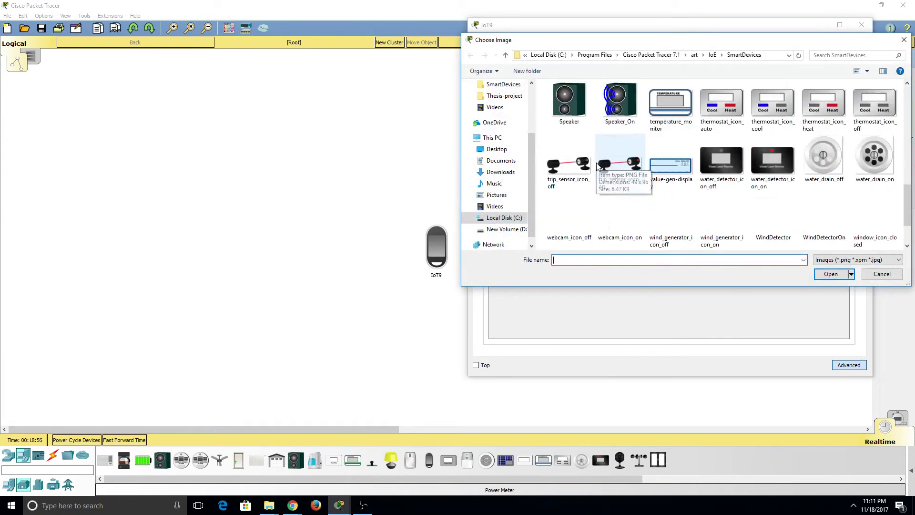
pyautogui.doubleClick(574, 105)
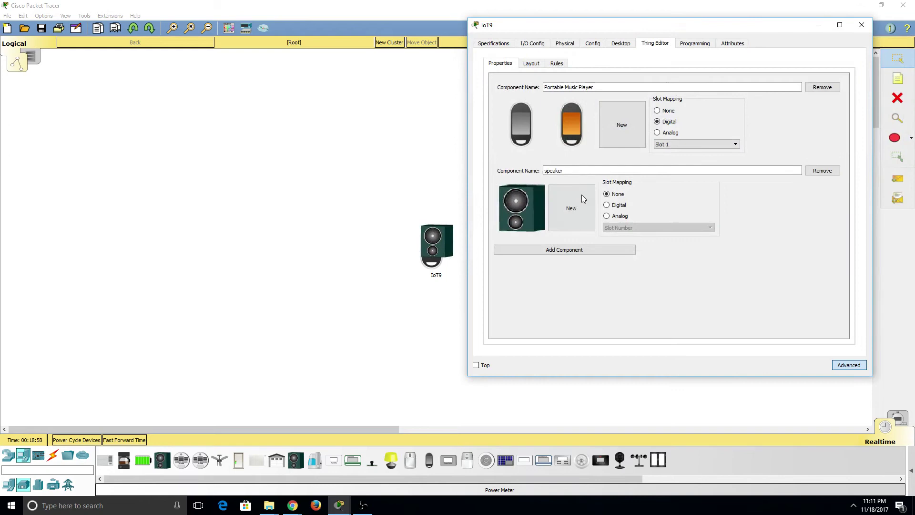
# Add Speaker_On as the speaker's second image and map it to digital Slot 2.
pyautogui.moveTo(528, 220)
pyautogui.click(581, 210)
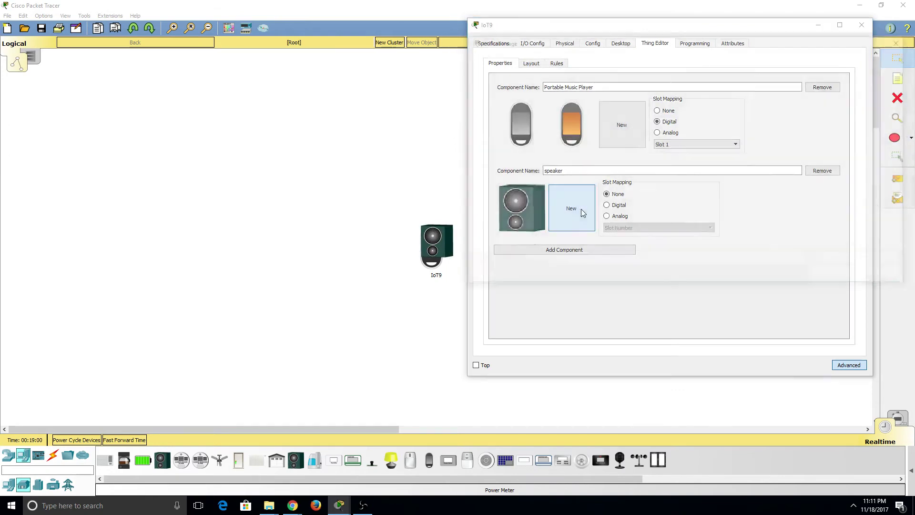
pyautogui.scroll(-10, 641, 183)
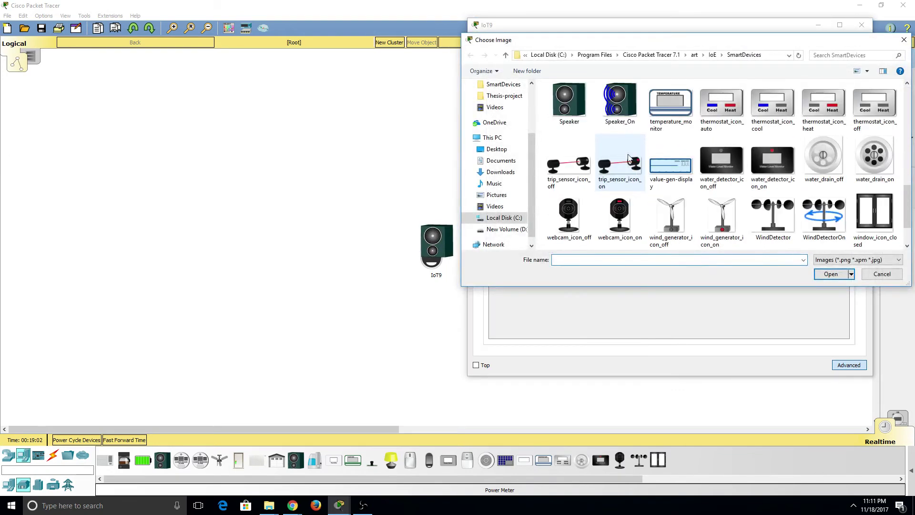
pyautogui.doubleClick(618, 101)
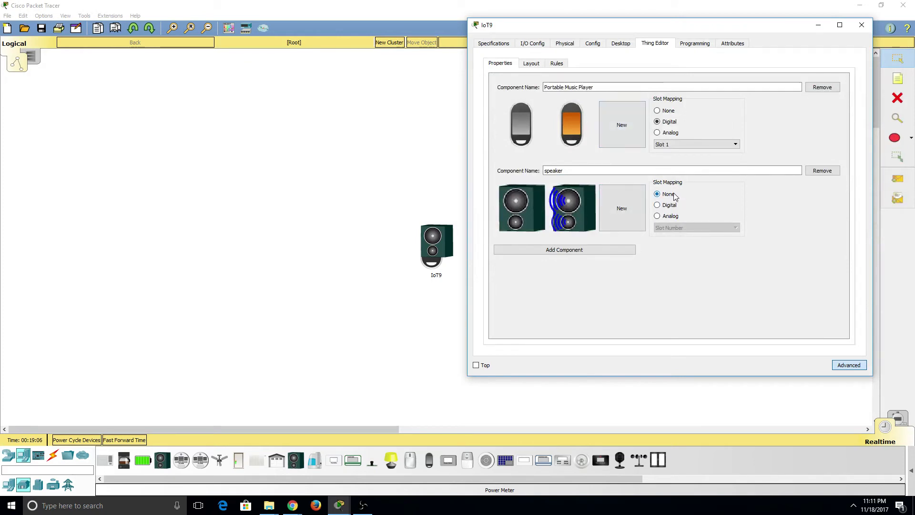
pyautogui.click(670, 208)
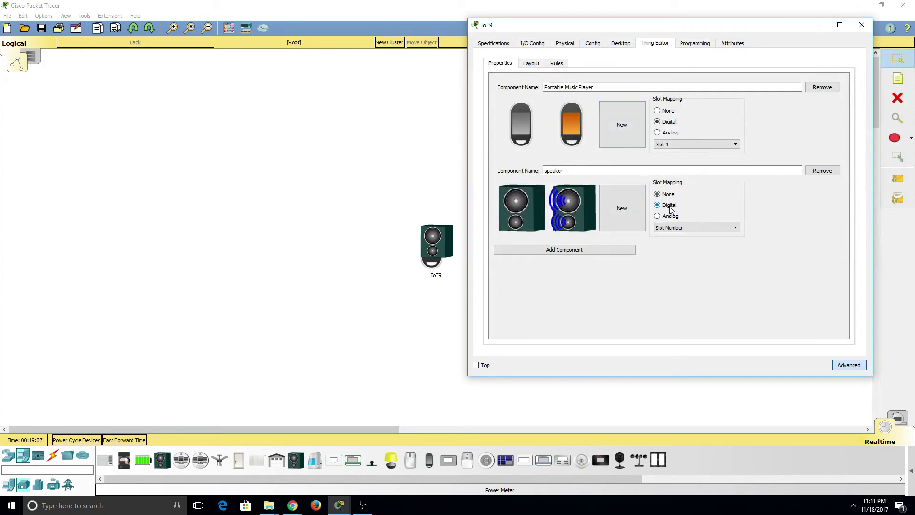
pyautogui.click(735, 228)
pyautogui.click(717, 259)
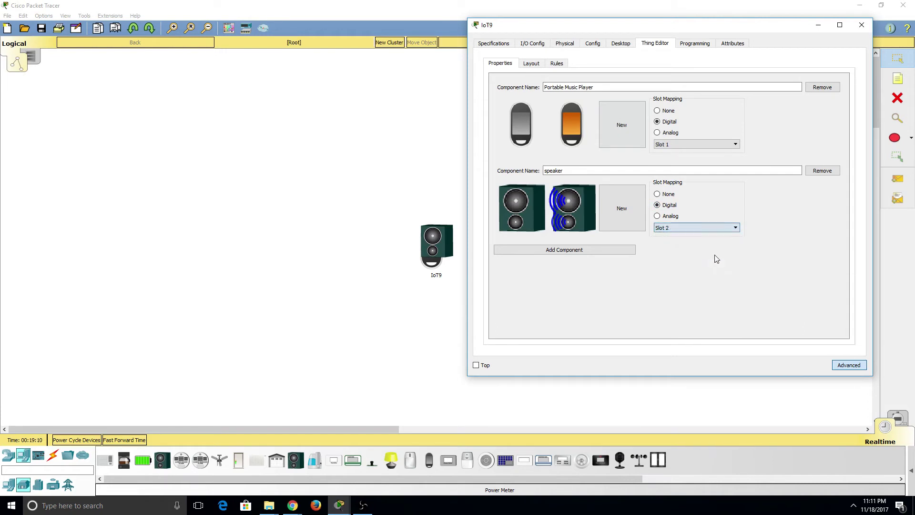
# On the Layout page, position the speaker image right beside the music player image.
pyautogui.click(530, 64)
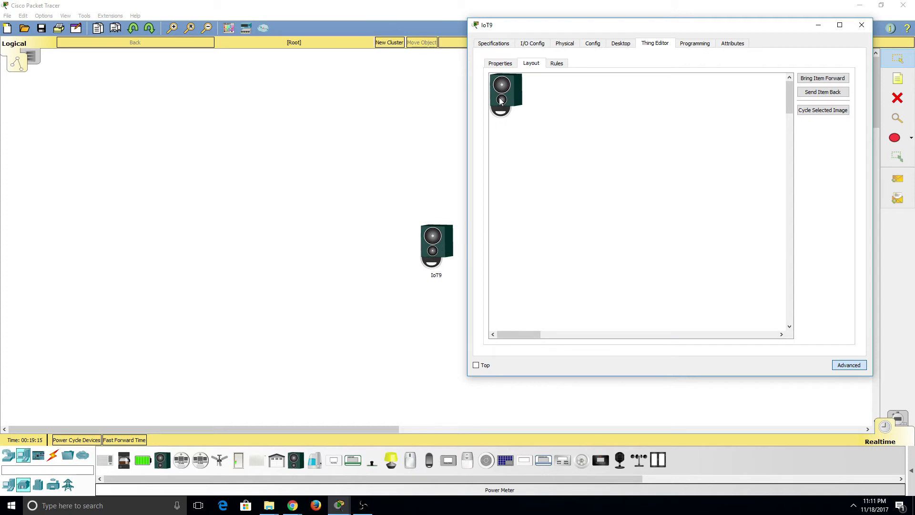
pyautogui.moveTo(504, 99); pyautogui.dragTo(598, 100)
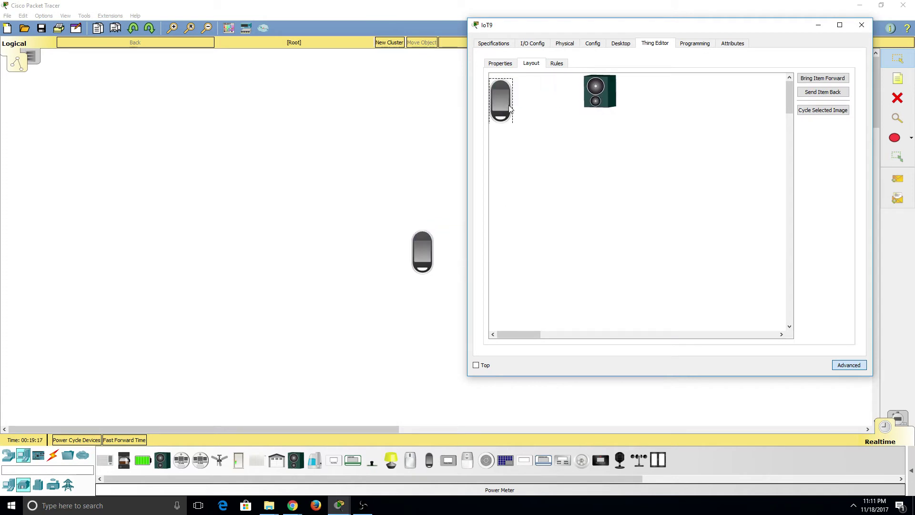
pyautogui.moveTo(516, 99); pyautogui.dragTo(490, 86)
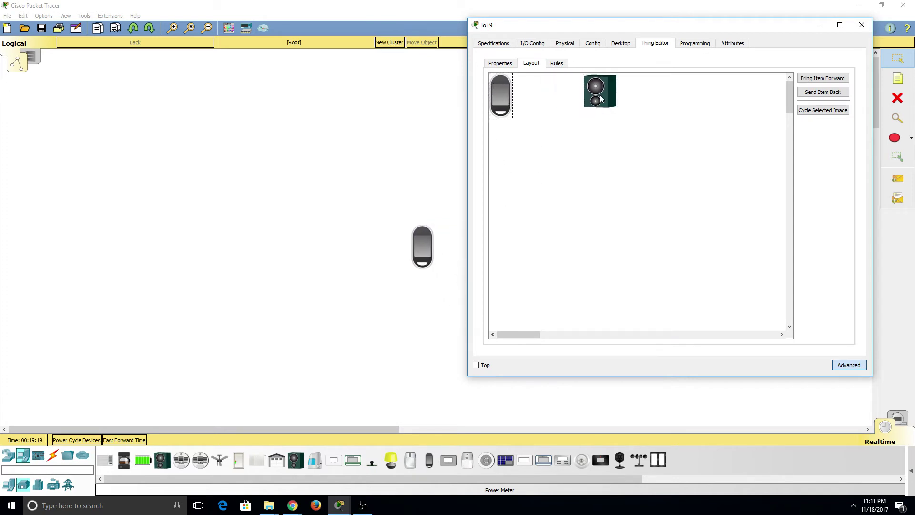
pyautogui.moveTo(601, 99); pyautogui.dragTo(530, 93)
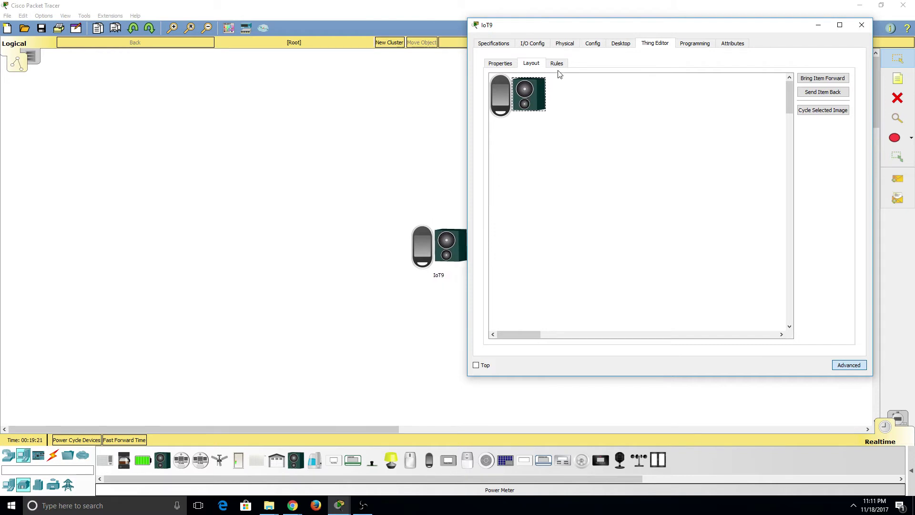
pyautogui.click(557, 64)
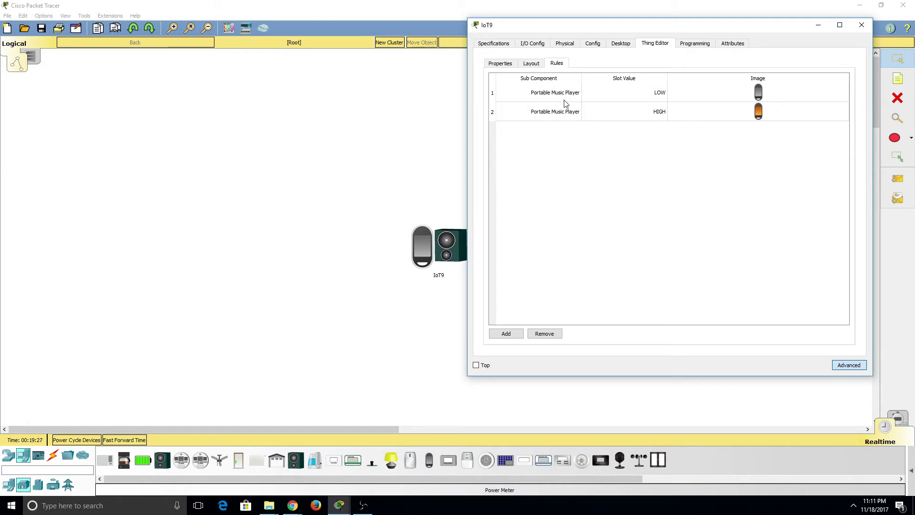
# Add two new rule rows and set both rows' Sub Component to speaker.
pyautogui.click(505, 333)
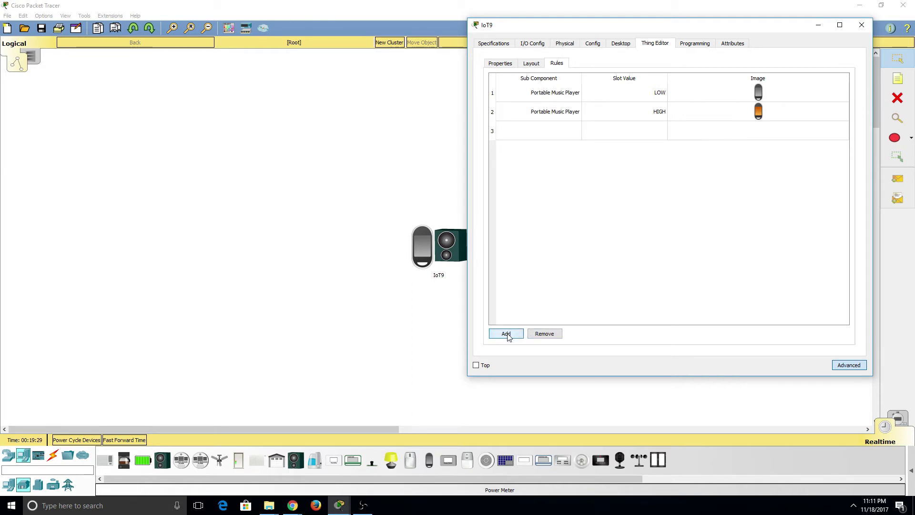
pyautogui.click(505, 333)
pyautogui.doubleClick(571, 132)
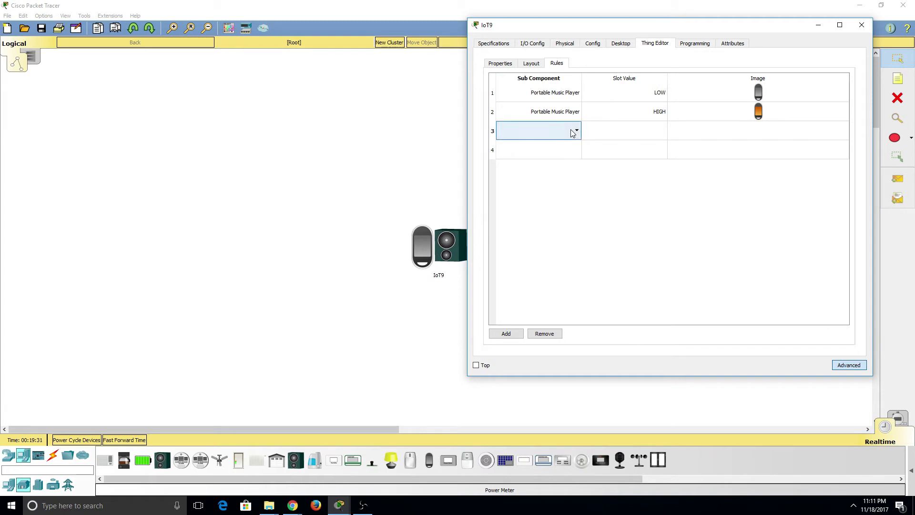
pyautogui.click(575, 130)
pyautogui.click(574, 149)
pyautogui.doubleClick(575, 151)
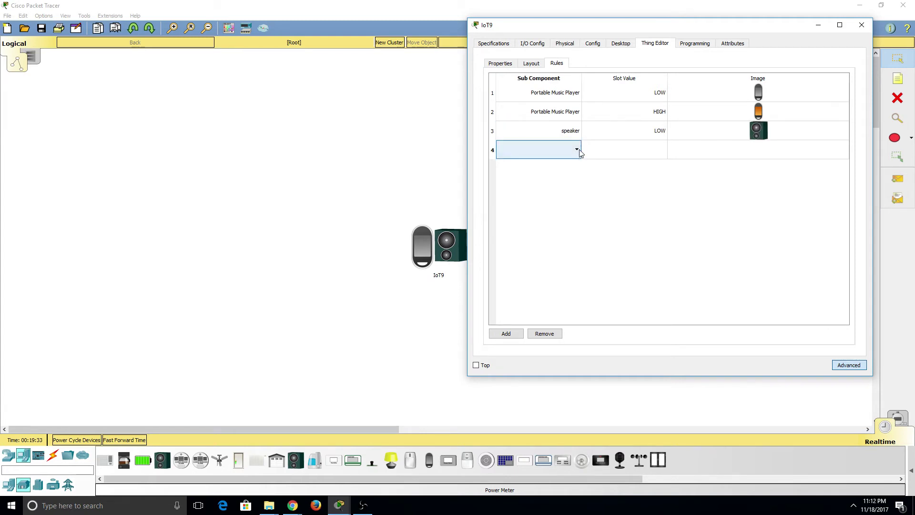
pyautogui.click(577, 150)
pyautogui.click(576, 167)
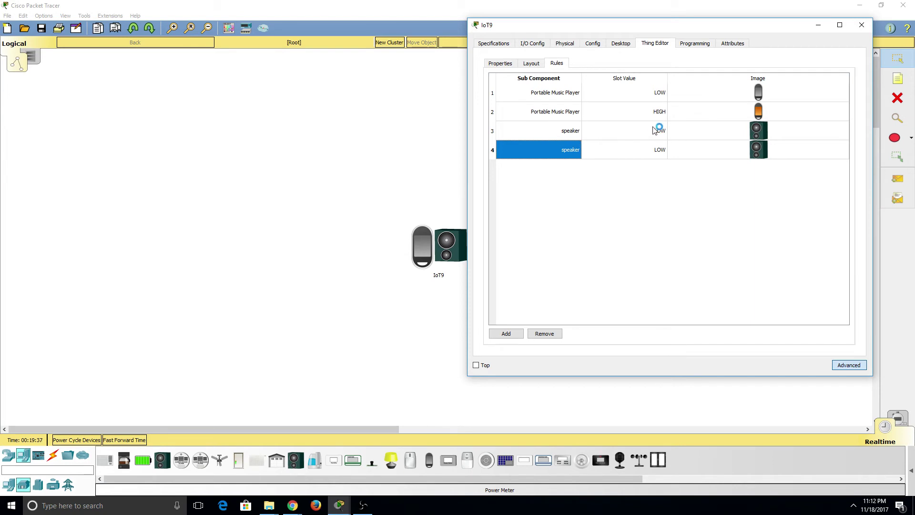
# Set rule 4's slot value to HIGH with the blue-lit Speaker_On image.
pyautogui.doubleClick(766, 137)
pyautogui.click(663, 153)
pyautogui.click(664, 153)
pyautogui.click(662, 150)
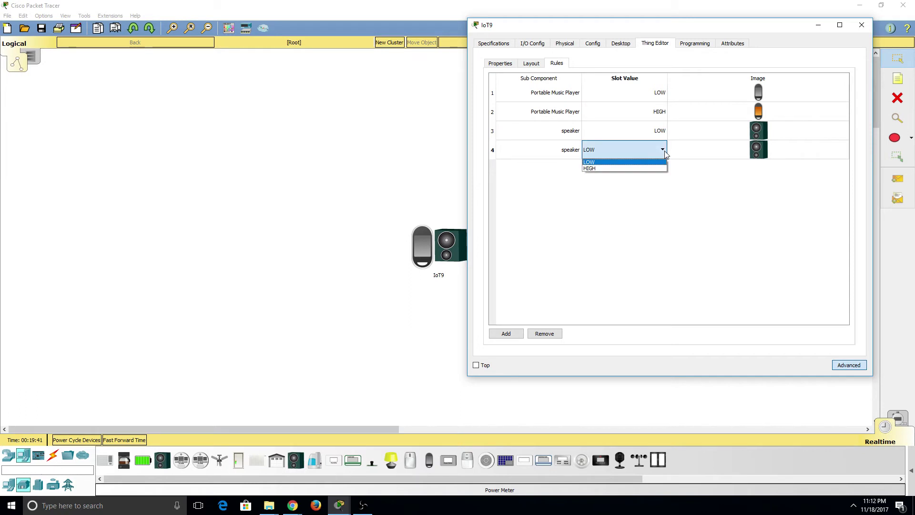
pyautogui.click(654, 170)
pyautogui.click(773, 149)
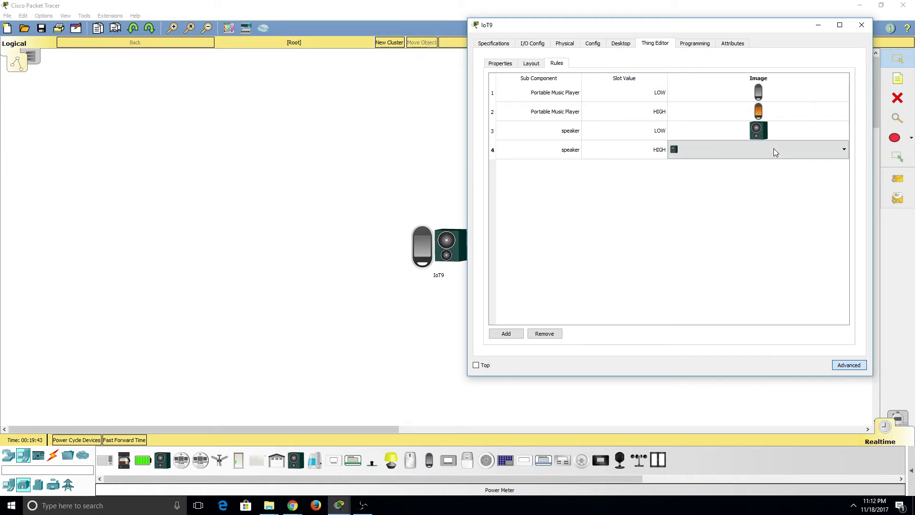
pyautogui.click(843, 149)
pyautogui.click(749, 170)
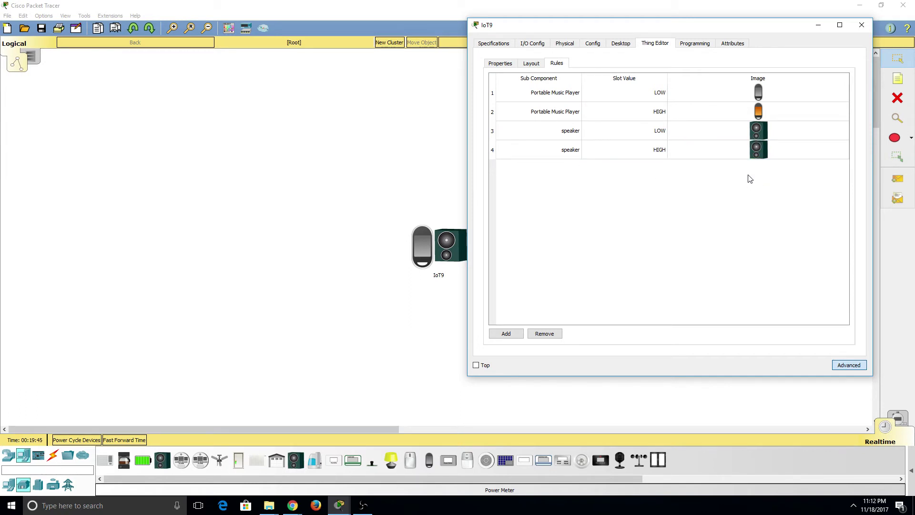
pyautogui.click(844, 151)
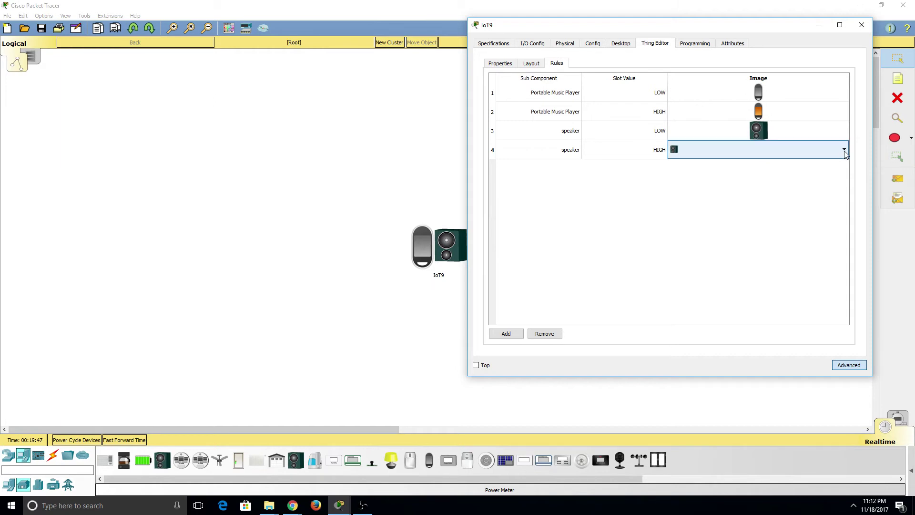
pyautogui.click(822, 151)
pyautogui.click(757, 177)
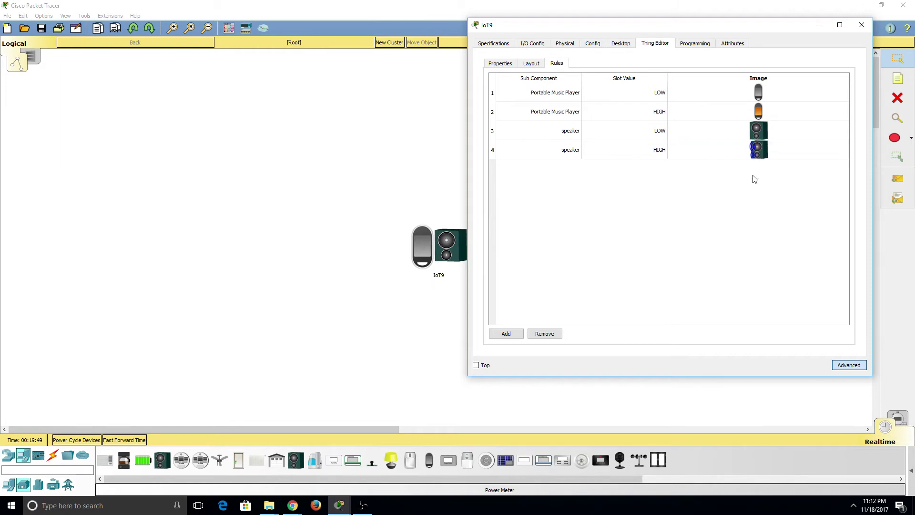
pyautogui.click(727, 207)
# Open the Portable Music Player project's main.js in the code editor.
pyautogui.click(705, 46)
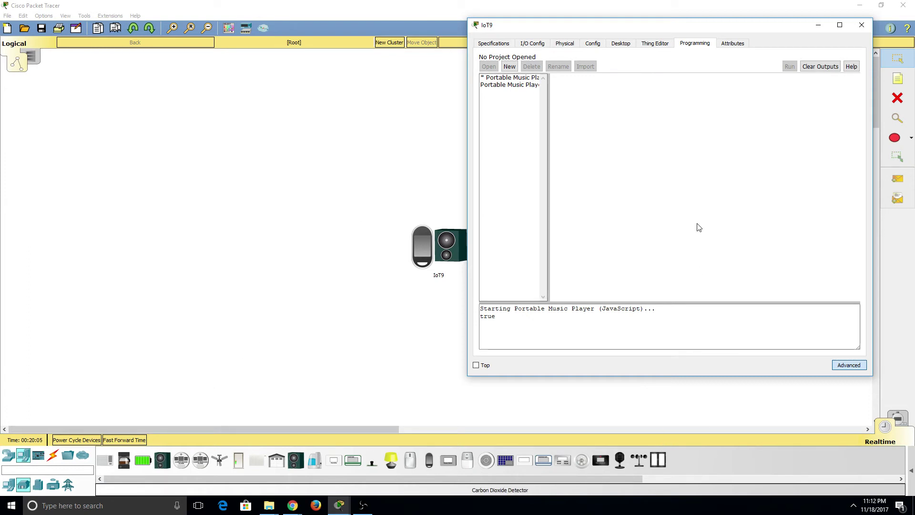
pyautogui.click(528, 79)
pyautogui.doubleClick(529, 80)
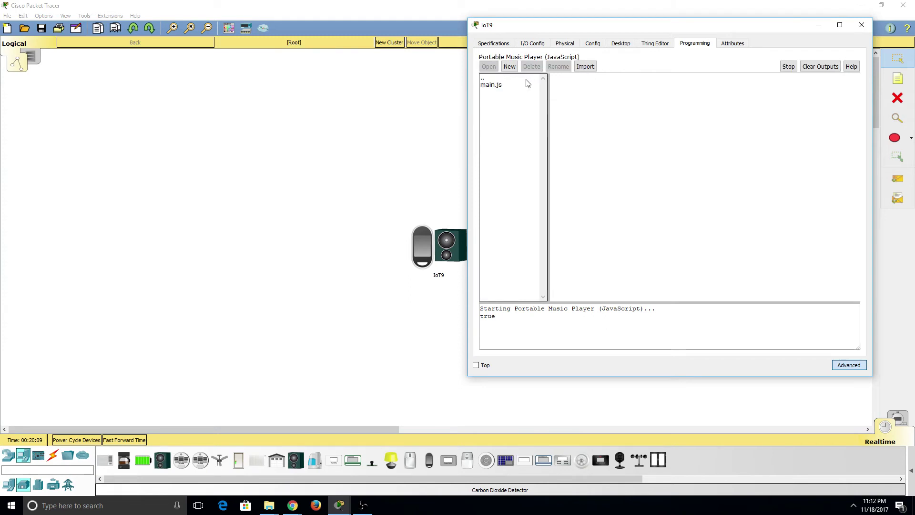
pyautogui.doubleClick(492, 85)
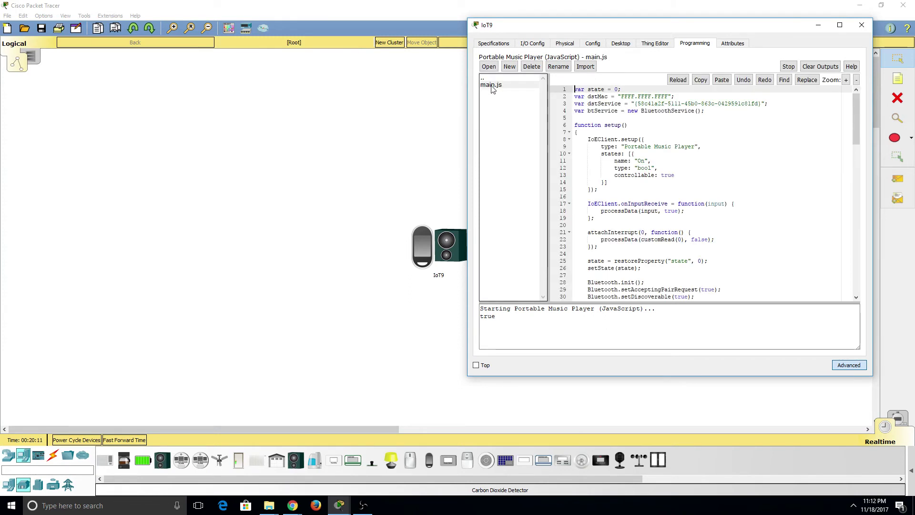
# Scroll through main.js, briefly highlighting the Bluetooth handler code on lines 87–107.
pyautogui.moveTo(853, 113); pyautogui.dragTo(860, 279)
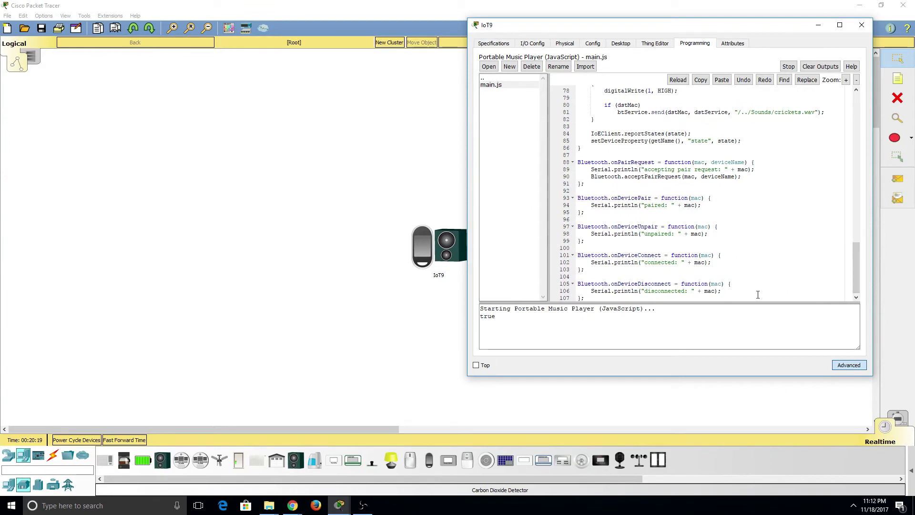
pyautogui.moveTo(757, 294); pyautogui.dragTo(766, 153)
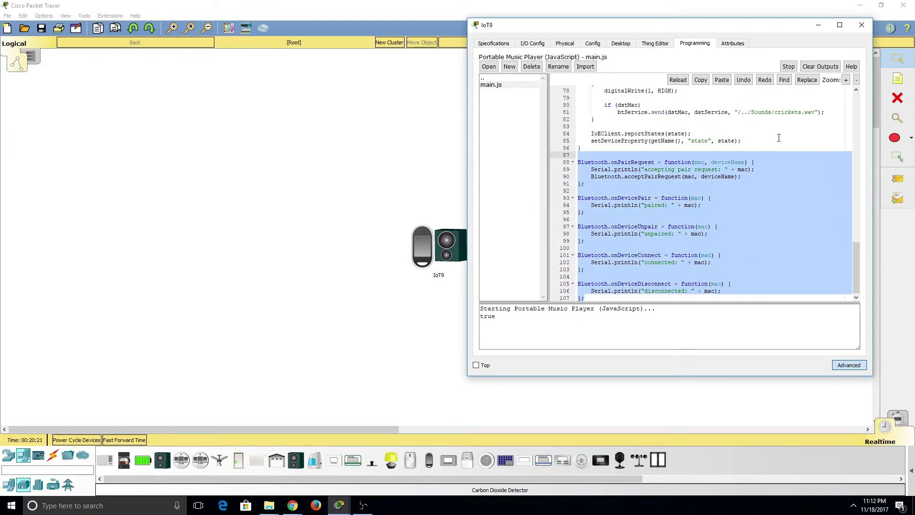
pyautogui.click(778, 138)
pyautogui.moveTo(856, 260); pyautogui.dragTo(862, 151)
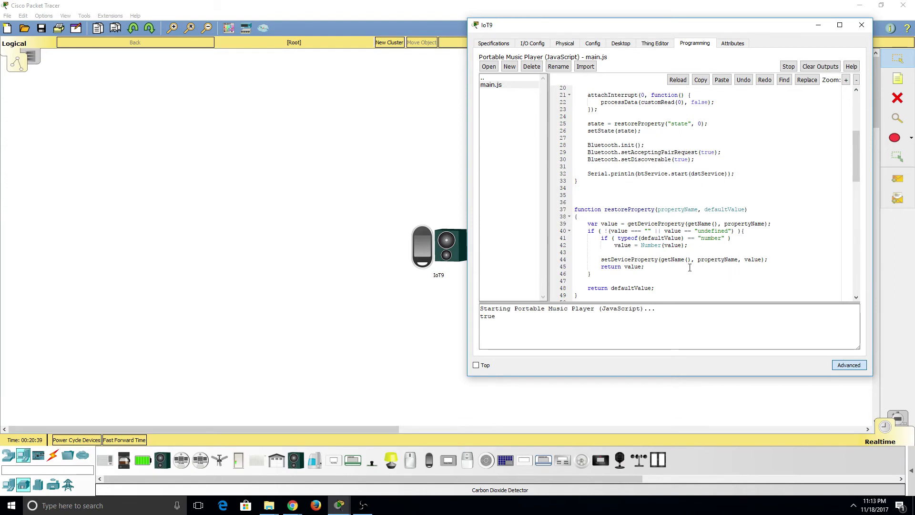
pyautogui.moveTo(853, 155); pyautogui.dragTo(851, 193)
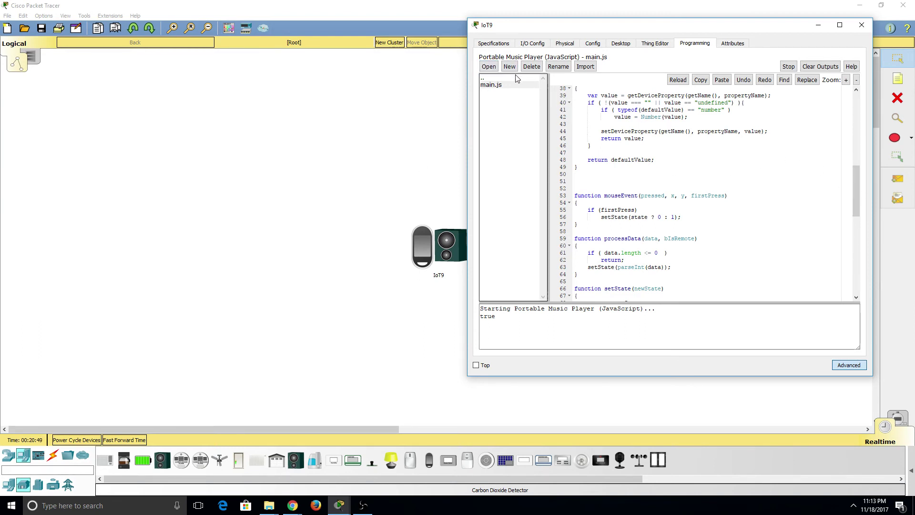
# Stop and rerun the script, clear the serial output, and return to the project list.
pyautogui.click(789, 67)
pyautogui.click(789, 67)
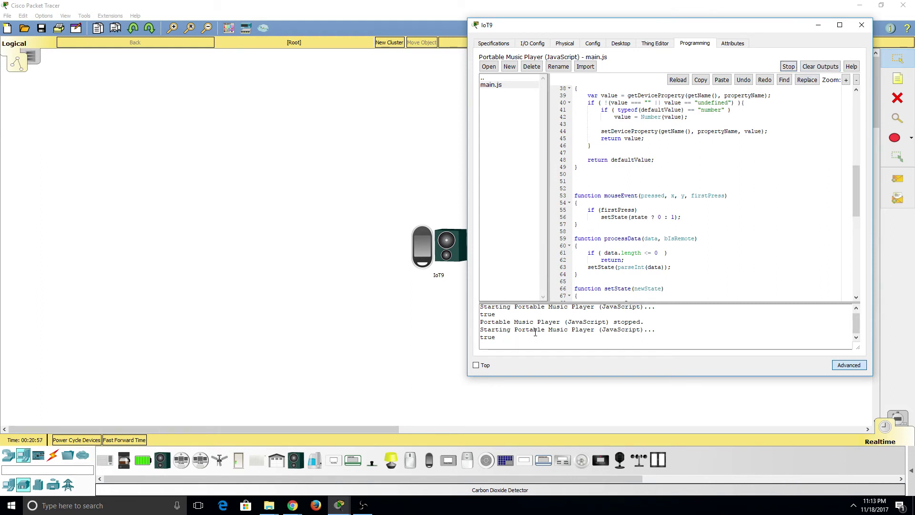
pyautogui.click(826, 67)
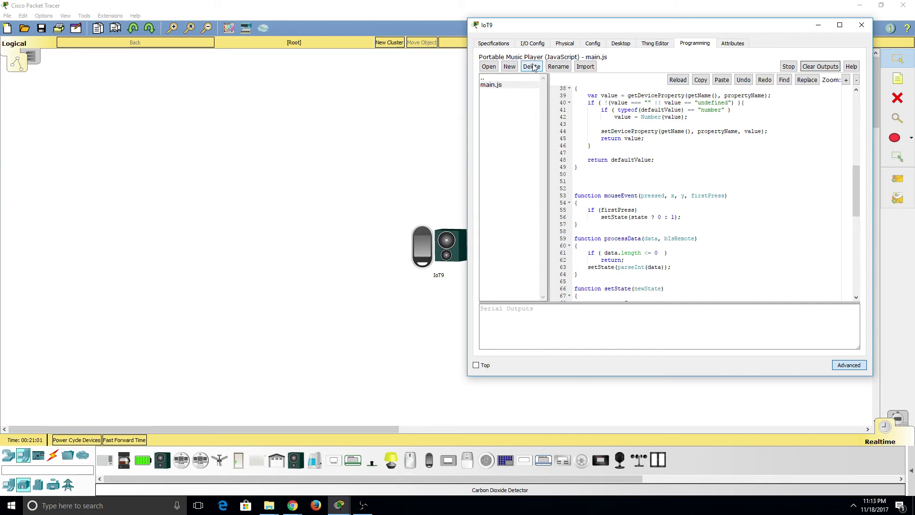
pyautogui.click(491, 80)
pyautogui.doubleClick(491, 80)
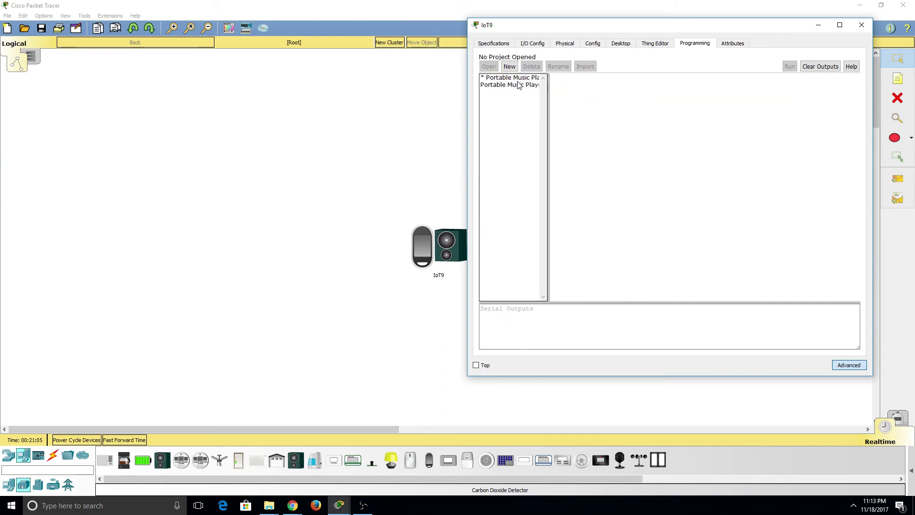
# Browse the Create Project template list, then close the dialog without creating a project.
pyautogui.click(509, 67)
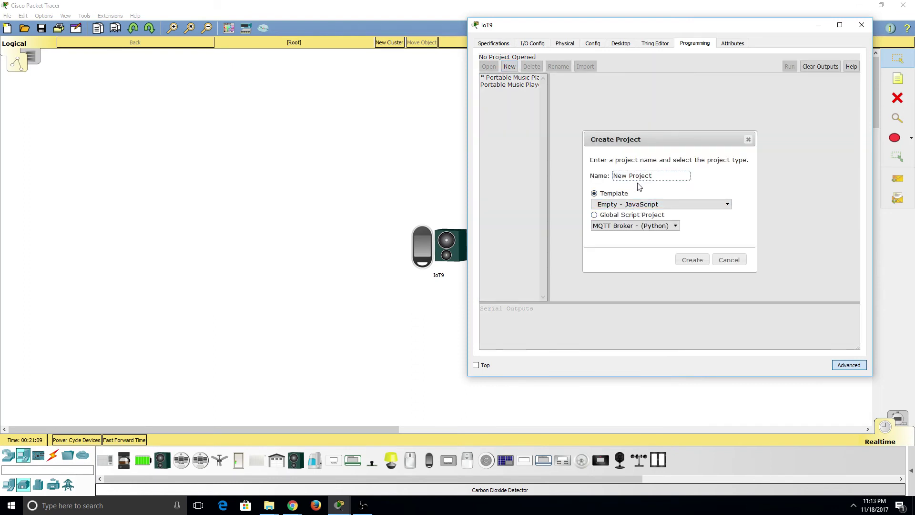
pyautogui.moveTo(662, 175); pyautogui.dragTo(602, 175)
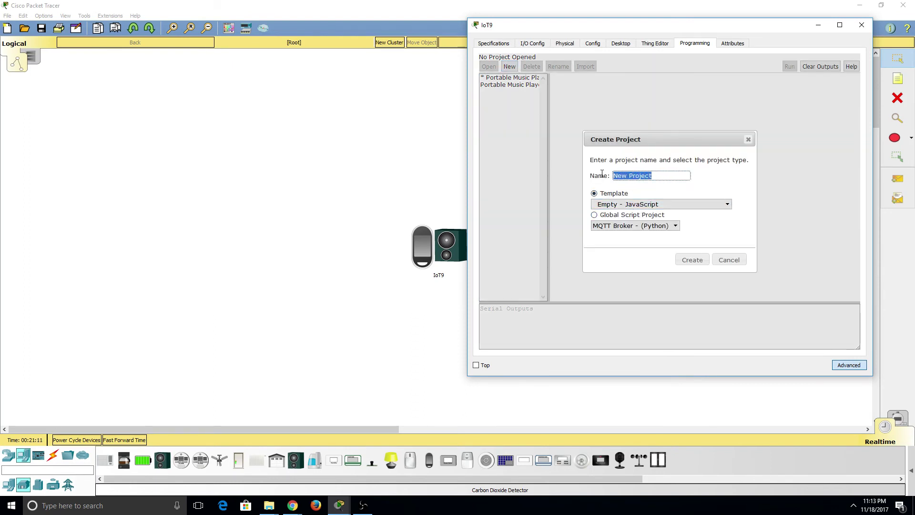
pyautogui.click(614, 175)
pyautogui.click(705, 204)
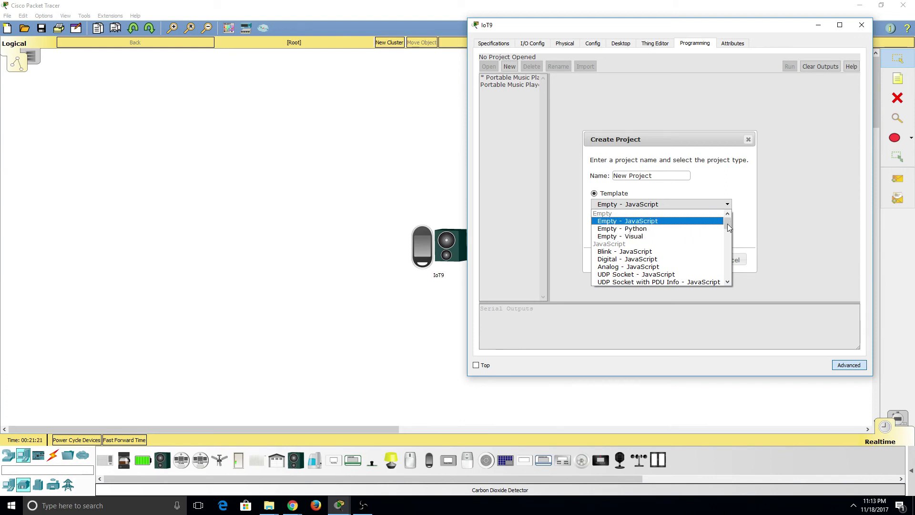
pyautogui.moveTo(728, 224)
pyautogui.mouseDown()
pyautogui.moveTo(723, 281)
pyautogui.moveTo(743, 221)
pyautogui.mouseUp()
pyautogui.click(749, 140)
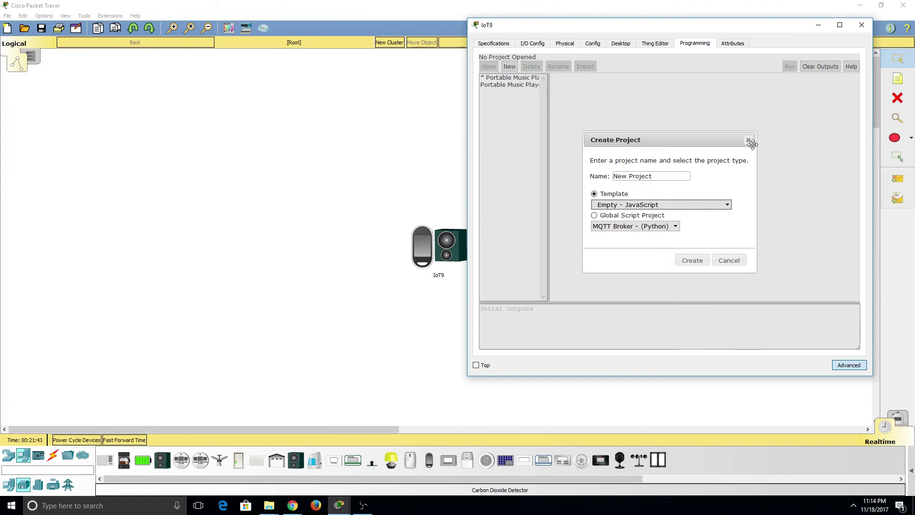
pyautogui.click(748, 140)
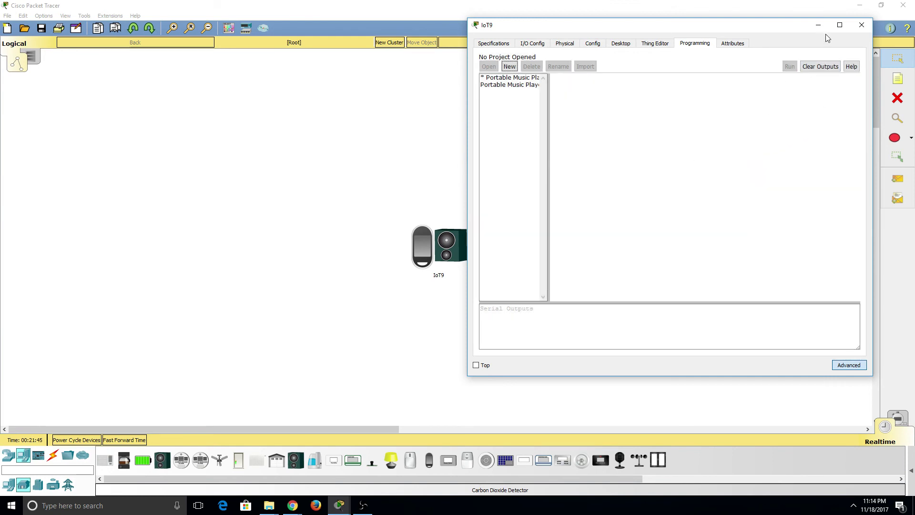
# Close IoT9's window, delete IoT9 from the workspace, and show the Components palette.
pyautogui.click(860, 25)
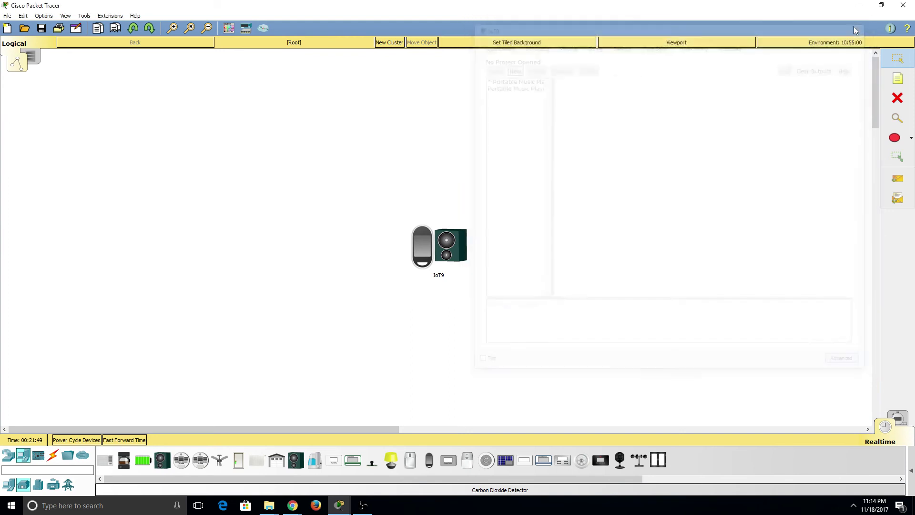
pyautogui.click(897, 98)
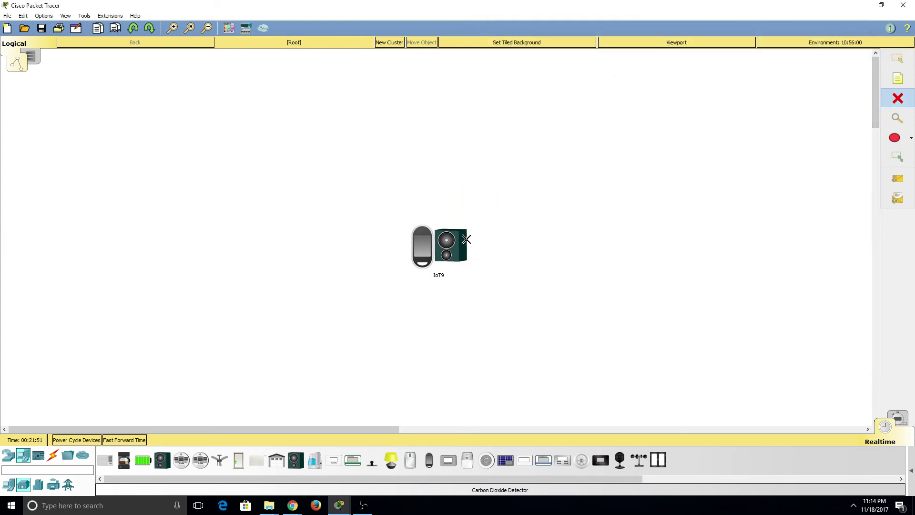
pyautogui.click(450, 244)
pyautogui.press('Escape')
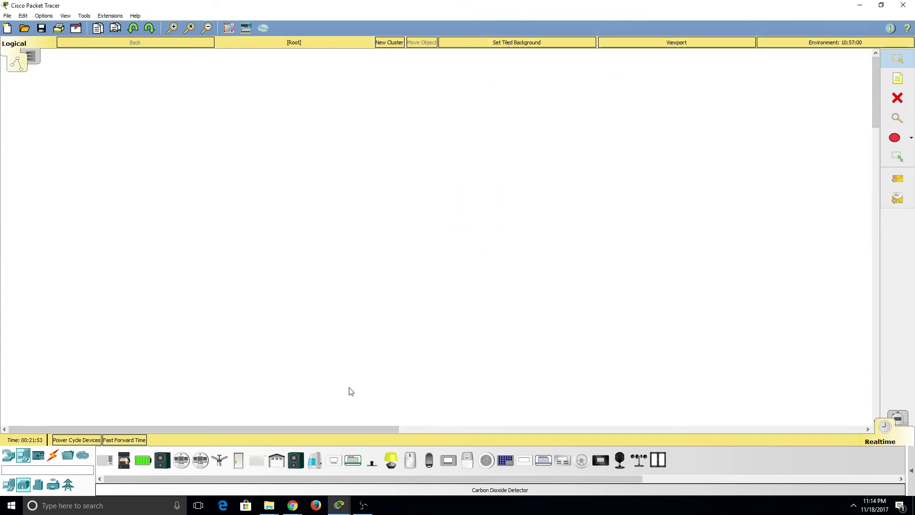
pyautogui.click(38, 456)
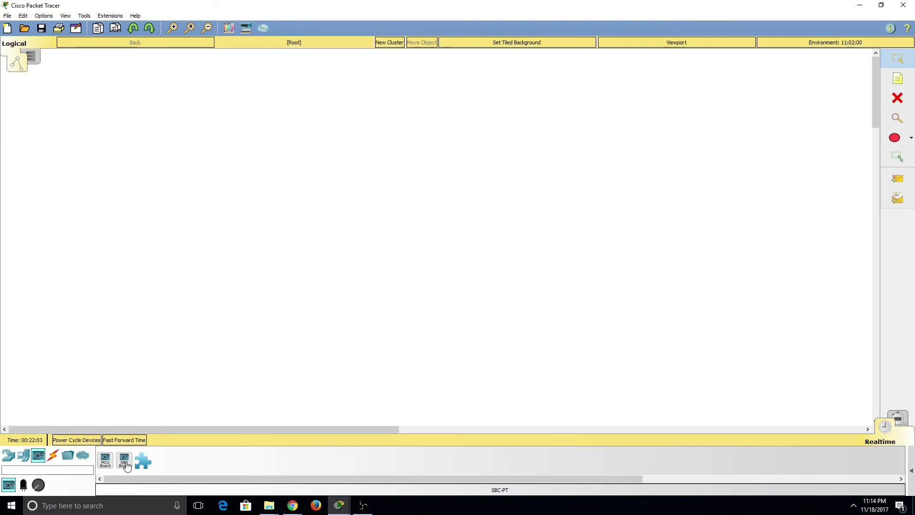
# Place a blank Thing, IoT10, on the workspace and open its Specifications page.
pyautogui.moveTo(143, 460); pyautogui.dragTo(408, 229)
pyautogui.click(409, 228)
pyautogui.moveTo(431, 76); pyautogui.dragTo(593, 76)
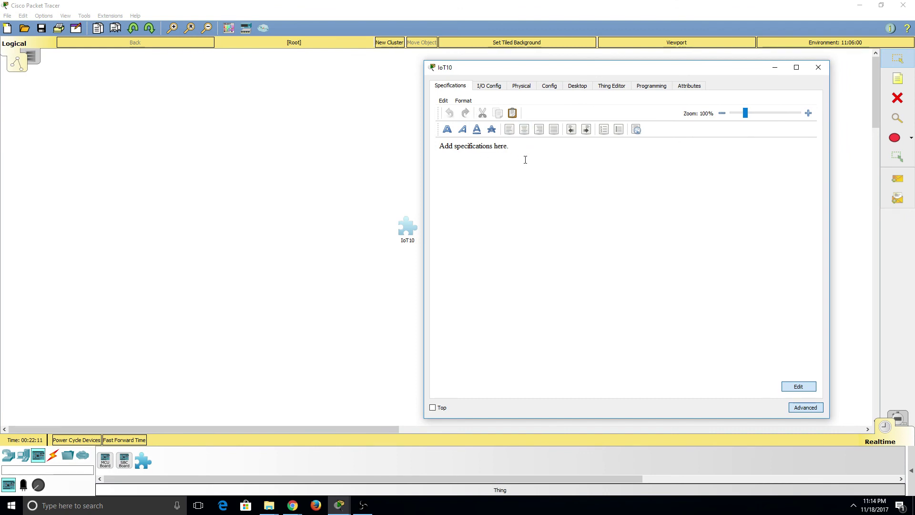
pyautogui.moveTo(531, 153); pyautogui.dragTo(438, 146)
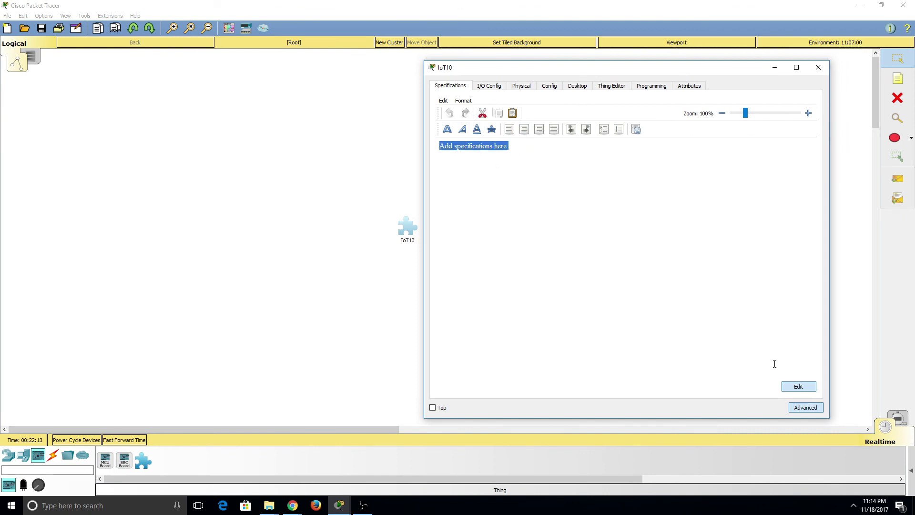
# Compare IoT10's I/O Config, Physical and Specifications pages.
pyautogui.click(489, 86)
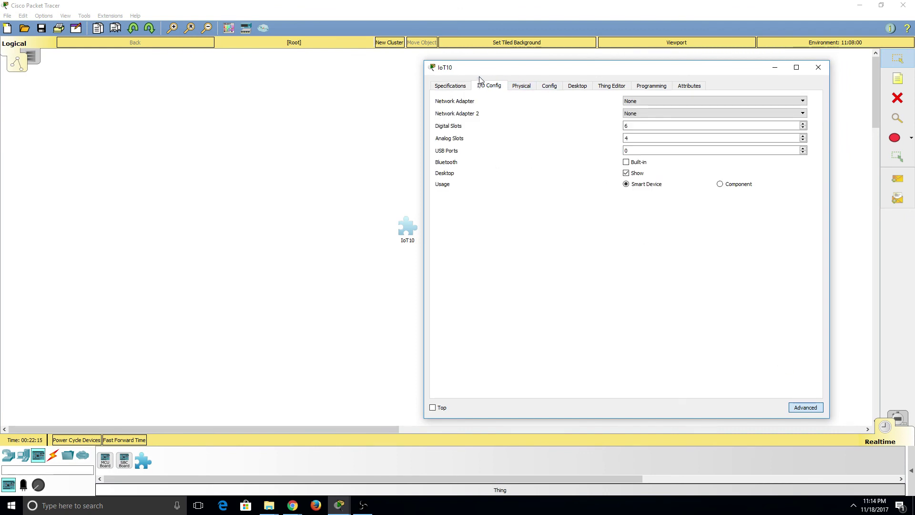
pyautogui.click(520, 87)
pyautogui.click(491, 88)
pyautogui.click(461, 87)
pyautogui.click(524, 91)
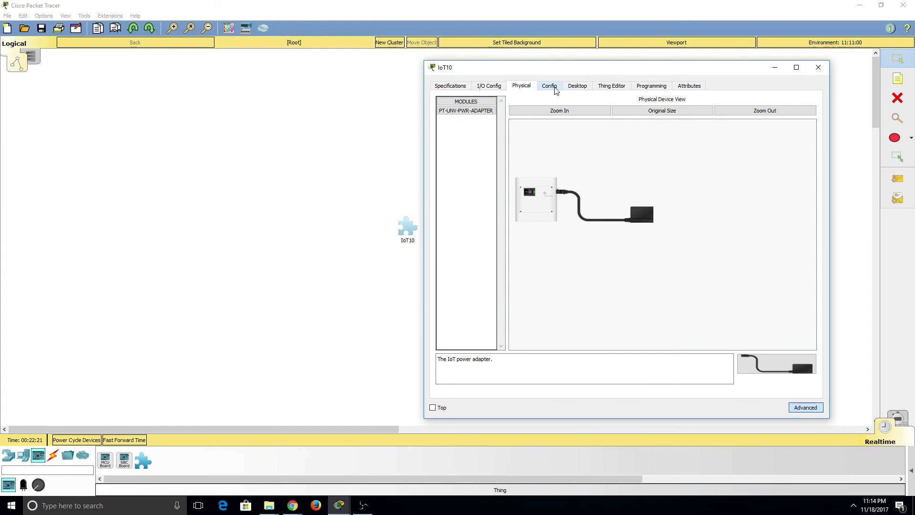
# Review IoT10's Config, Desktop, Thing Editor, Programming and Attributes pages, then close its window.
pyautogui.click(555, 91)
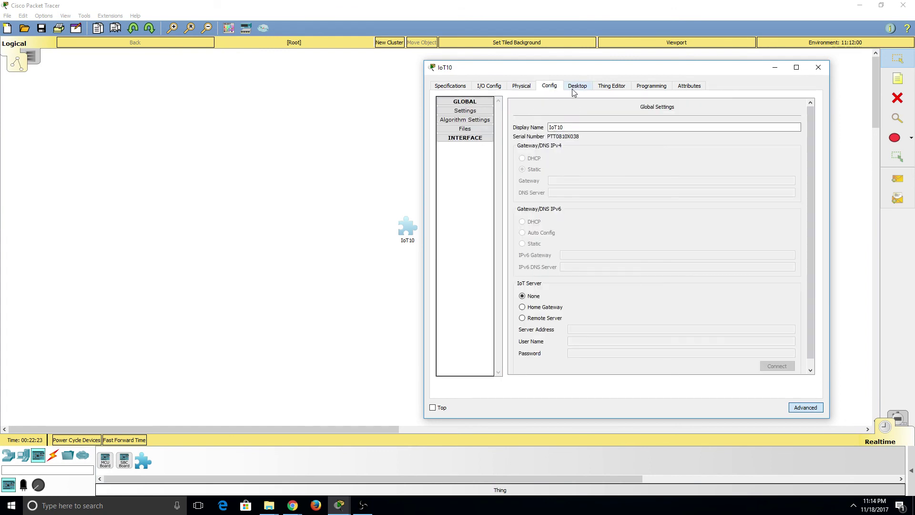
pyautogui.click(577, 87)
pyautogui.click(605, 89)
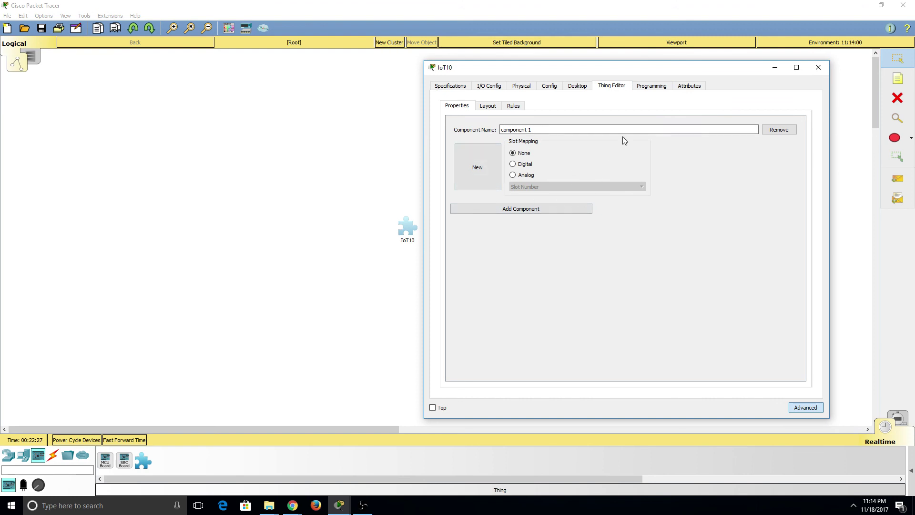
pyautogui.click(642, 89)
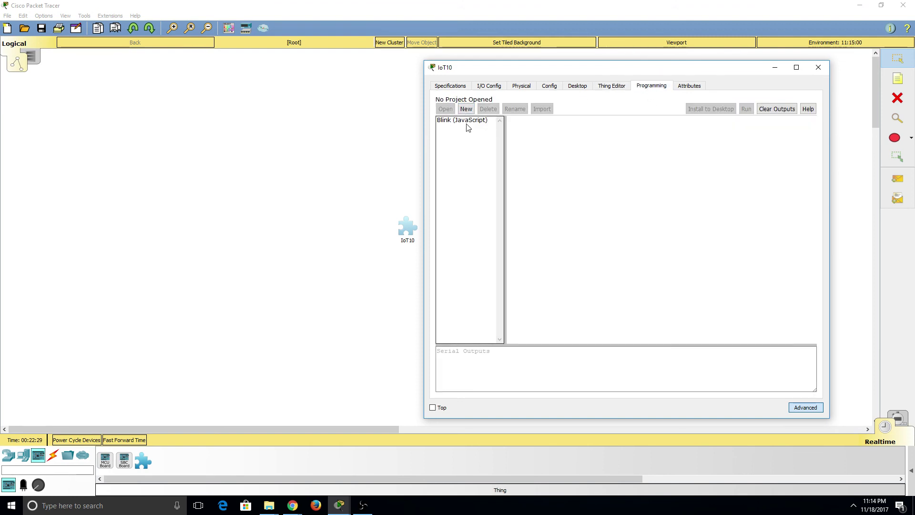
pyautogui.click(699, 87)
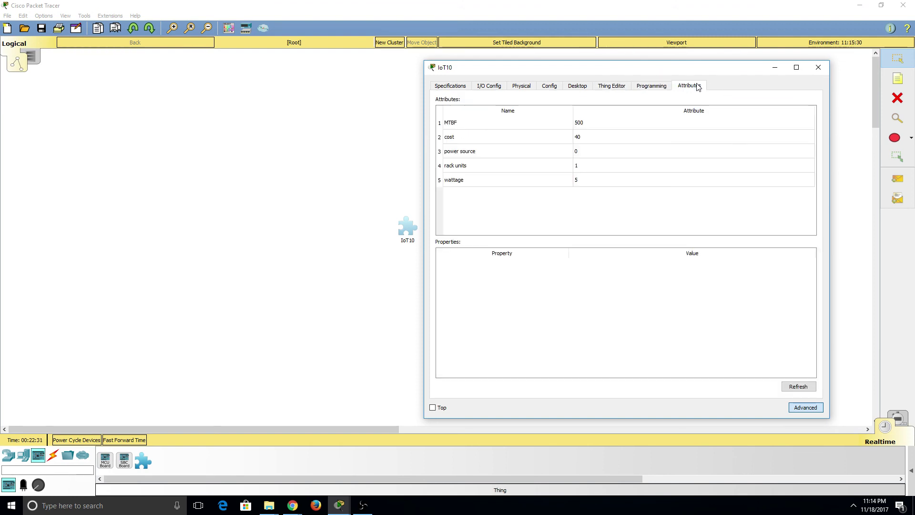
pyautogui.click(651, 87)
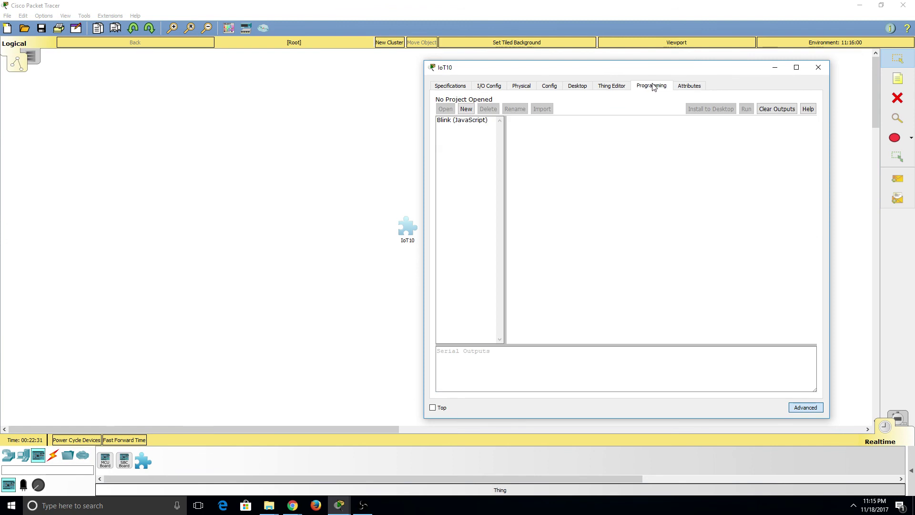
pyautogui.click(818, 67)
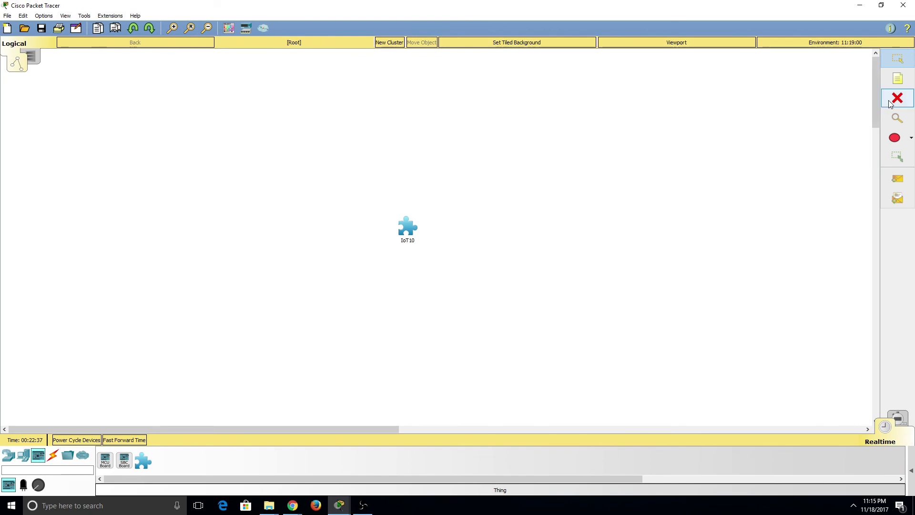
# Delete the IoT10 Thing from the workspace with the Delete tool.
pyautogui.click(891, 103)
pyautogui.click(410, 235)
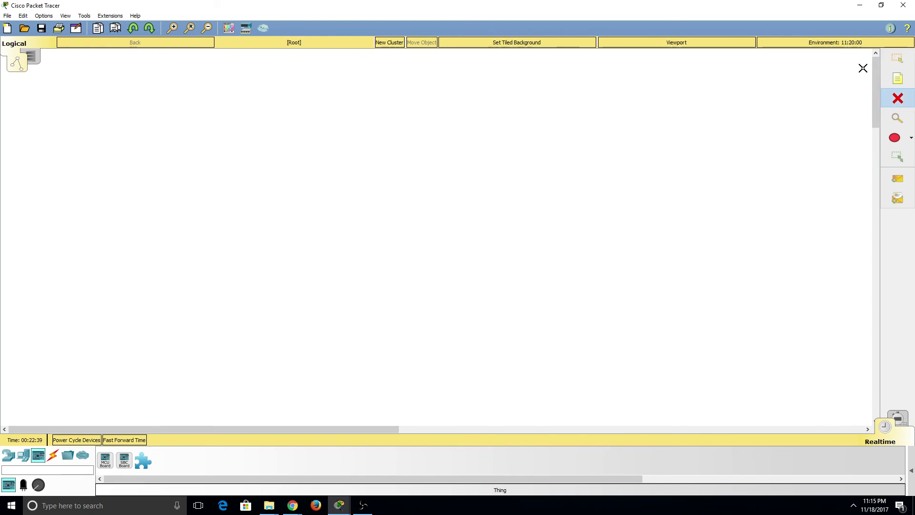
pyautogui.click(895, 60)
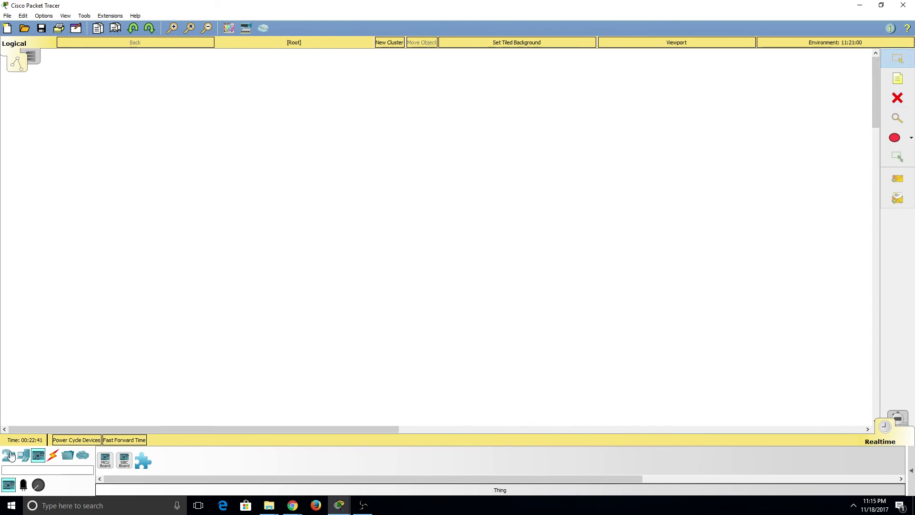
# Browse the Actuators, Sensors, End Devices and Components device groups.
pyautogui.click(23, 484)
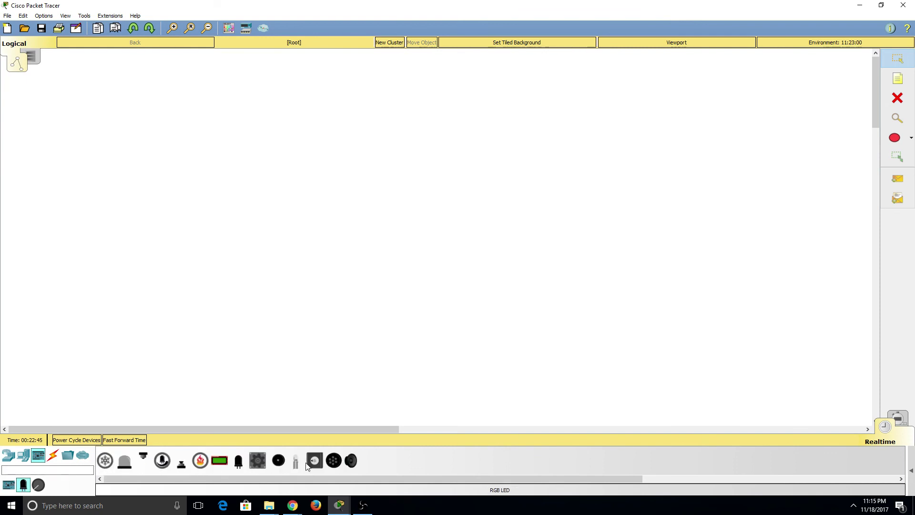
pyautogui.click(38, 485)
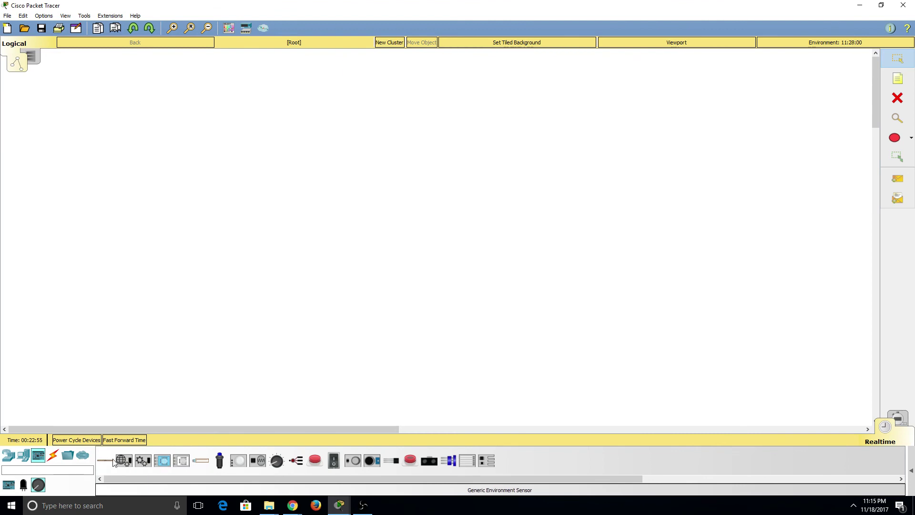
pyautogui.click(24, 456)
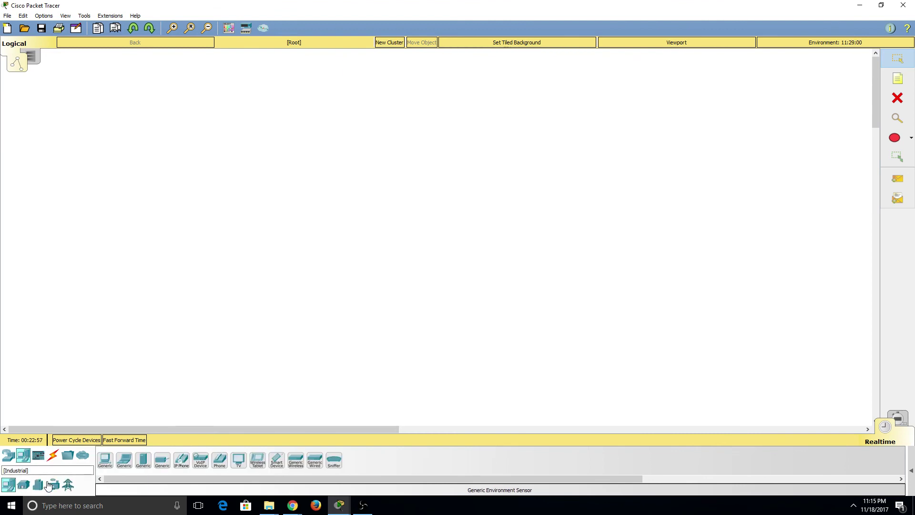
pyautogui.click(39, 459)
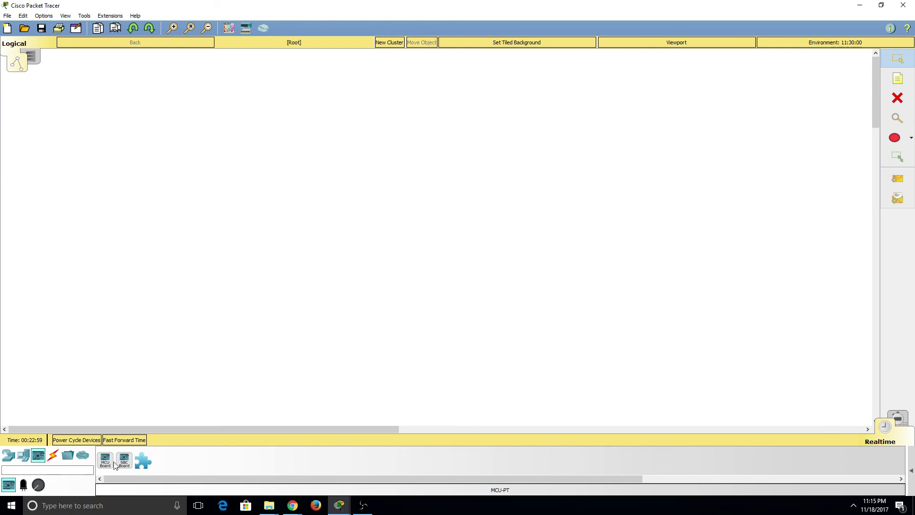
# Show the Connections cables and try Octal, IoT Custom Cable and USB, leaving USB deselected.
pyautogui.click(39, 485)
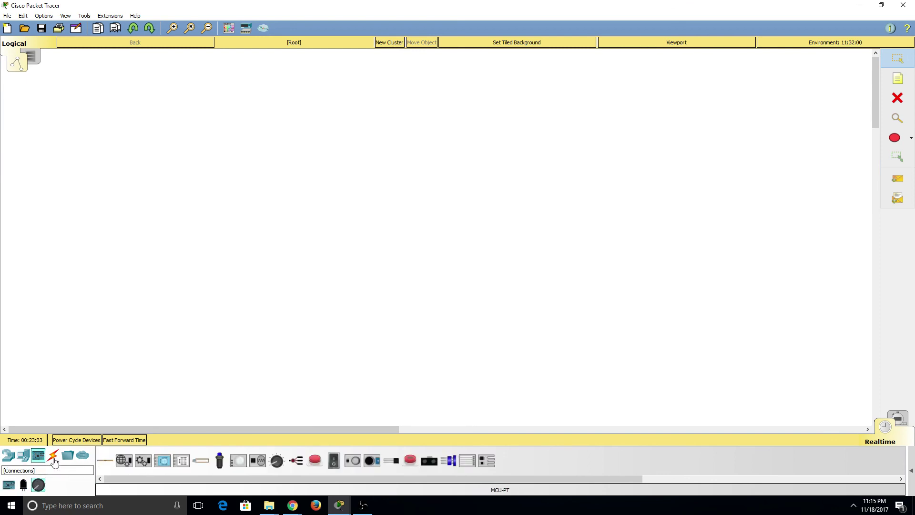
pyautogui.click(53, 458)
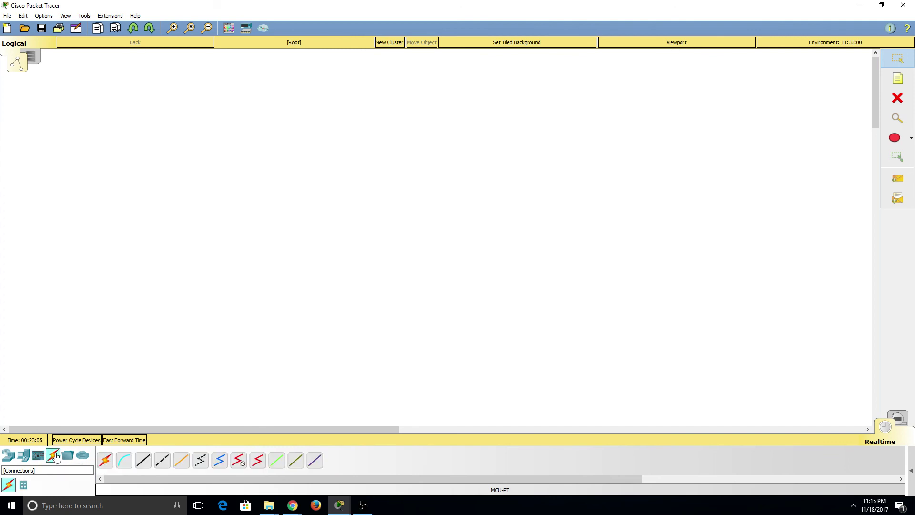
pyautogui.click(281, 466)
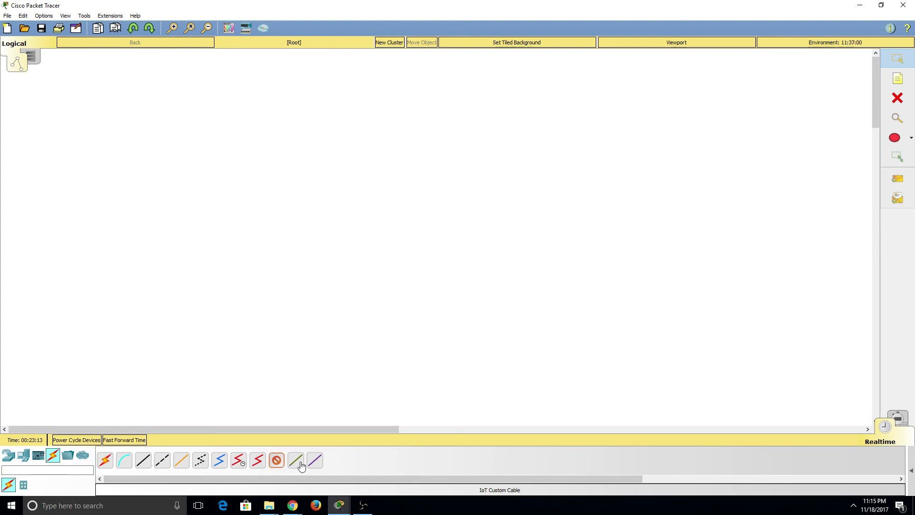
pyautogui.click(301, 466)
pyautogui.click(317, 462)
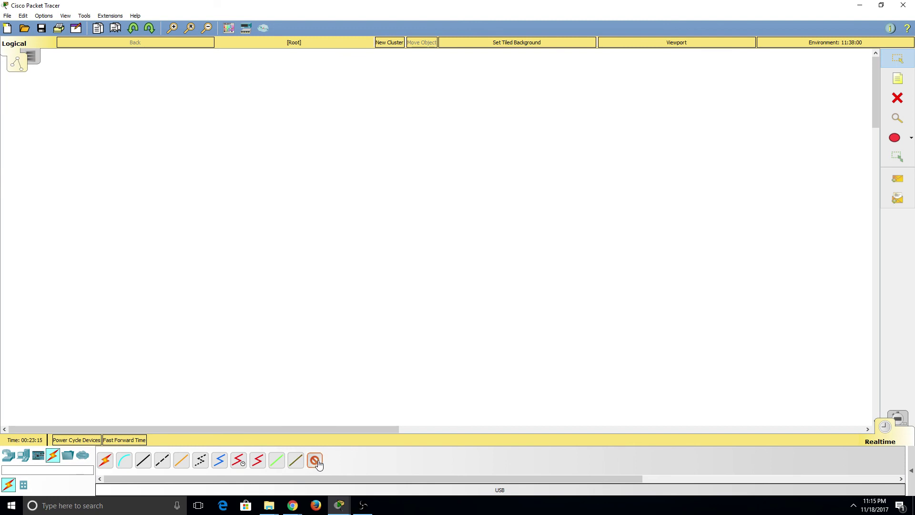
pyautogui.click(315, 461)
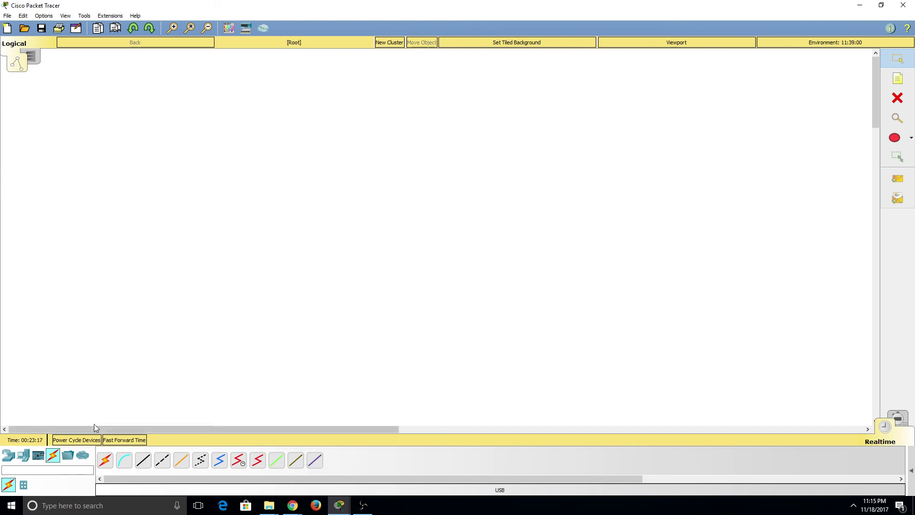